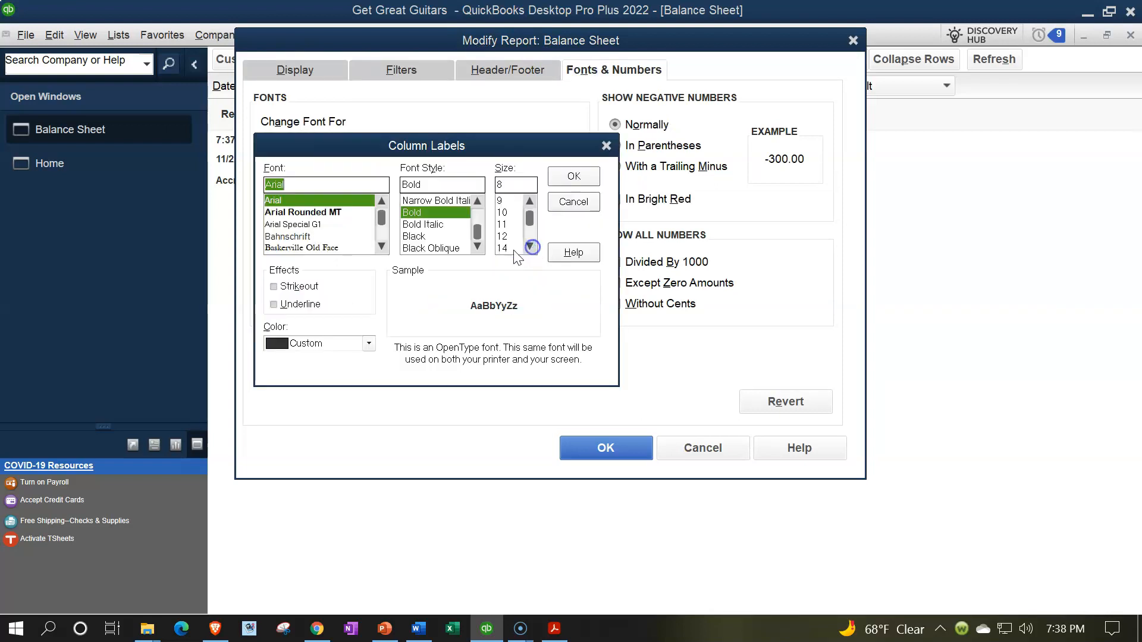
- Set the Balance Sheet's column label font size to 14 and apply the change to all related fonts in the report
{"action": "left_click", "coordinate": [509, 248]}
{"action": "left_click", "coordinate": [590, 179]}
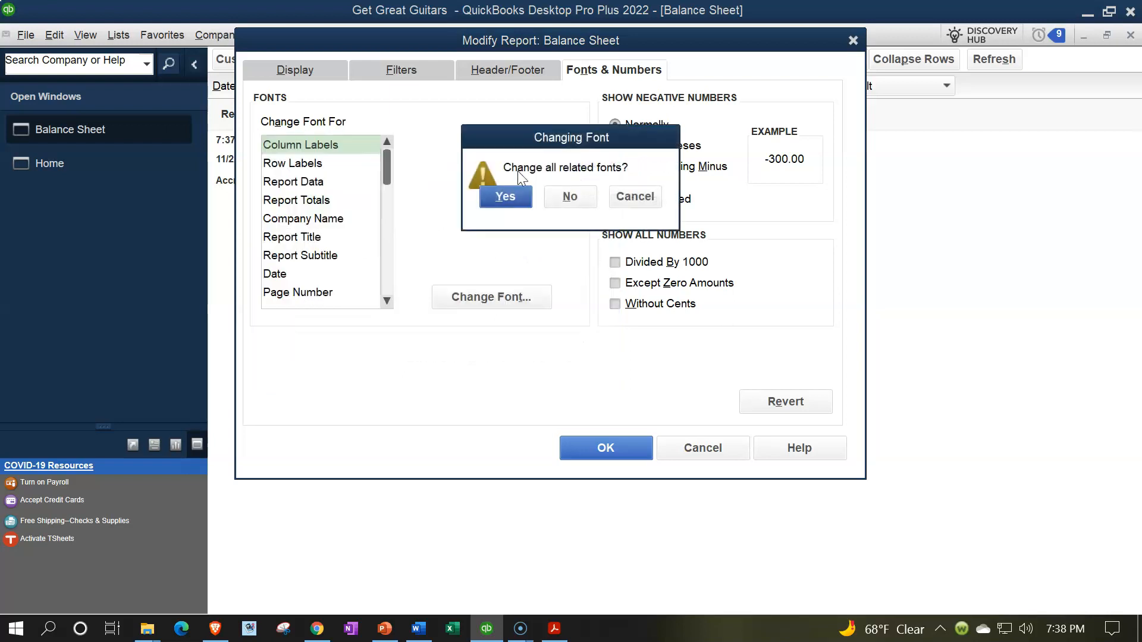
{"action": "left_click", "coordinate": [515, 195]}
{"action": "left_click", "coordinate": [618, 449]}
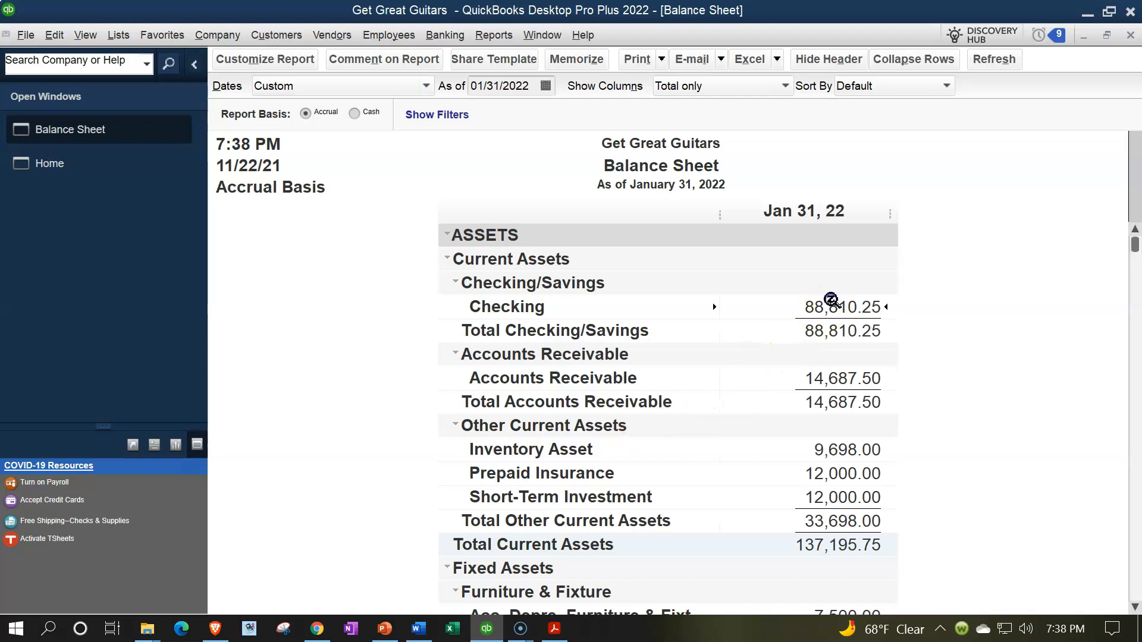
{"action": "left_click", "coordinate": [808, 317]}
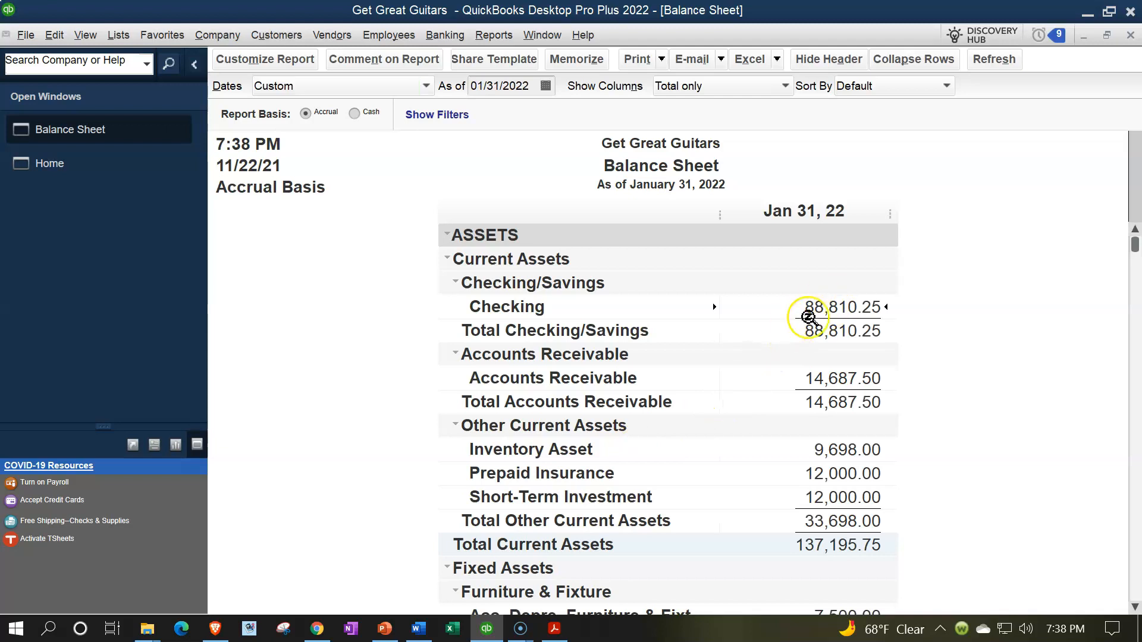
- Start a bank reconciliation for the Checking account
{"action": "left_click", "coordinate": [446, 34]}
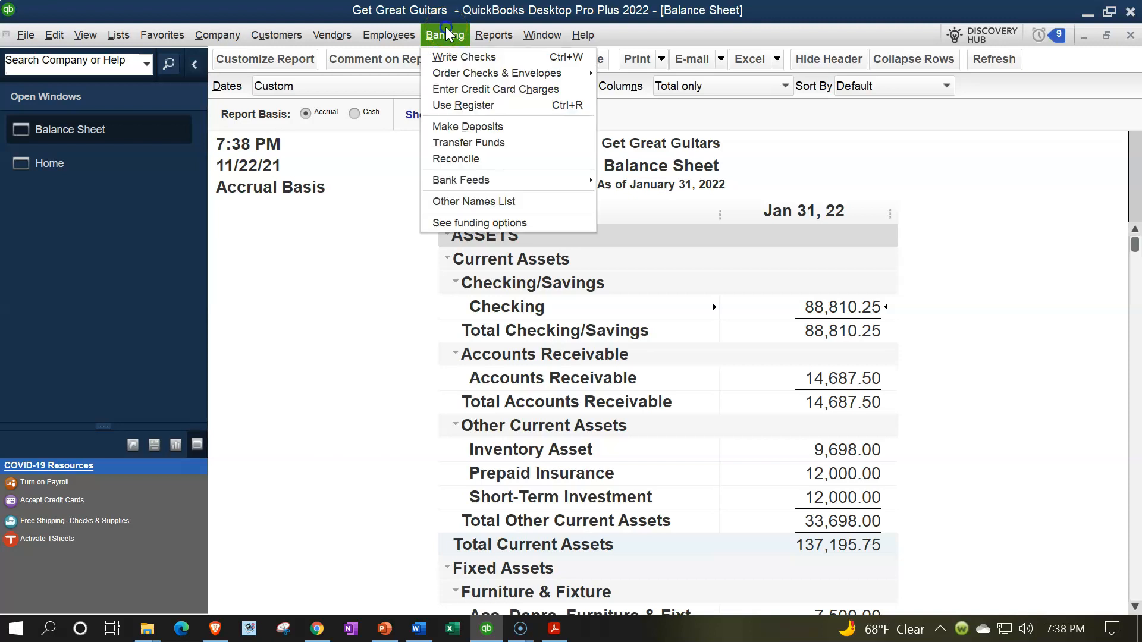
{"action": "left_click", "coordinate": [488, 144]}
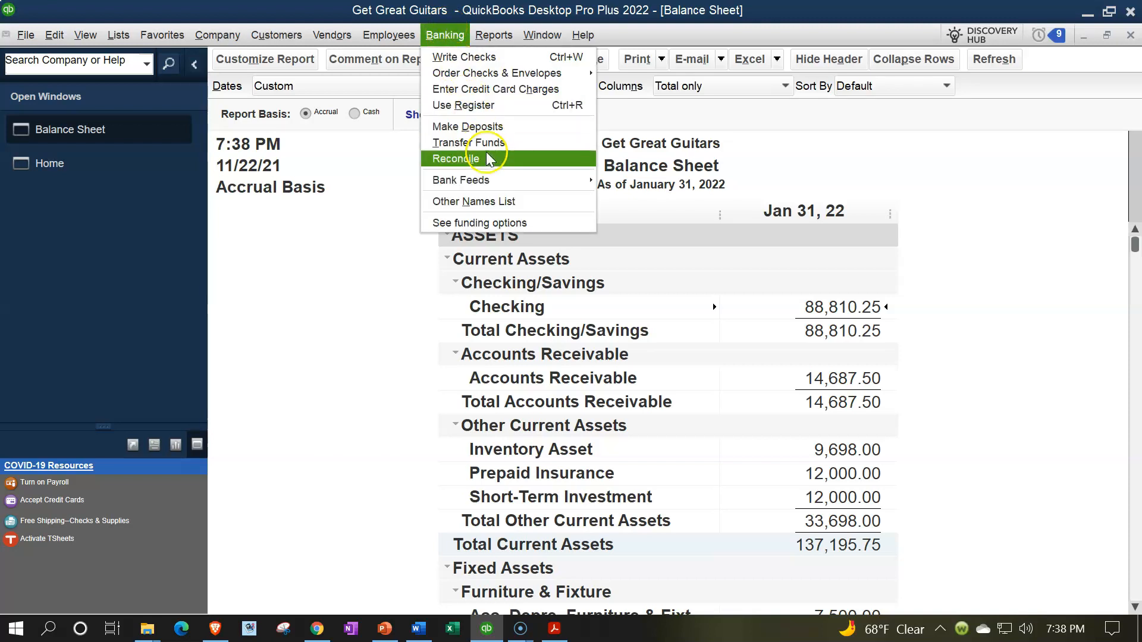
{"action": "left_click", "coordinate": [483, 158]}
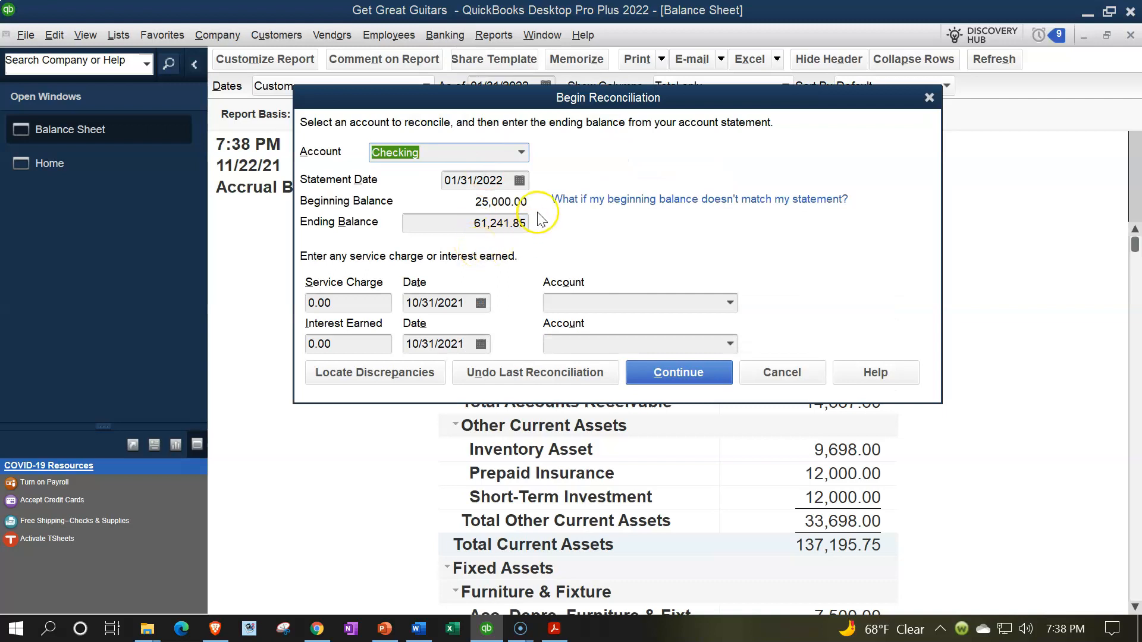
- Switch to Adobe Acrobat Reader and compare the January bank statement's balances and transactions with the beginning and ending balances in QuickBooks
{"action": "left_click", "coordinate": [565, 632]}
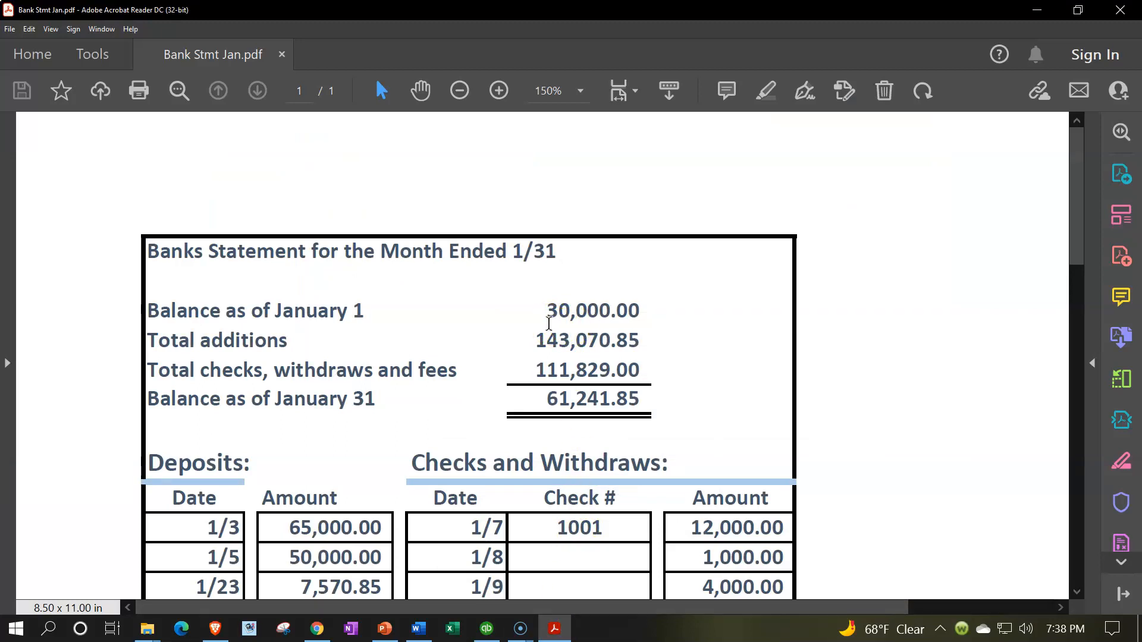
{"action": "scroll", "coordinate": [549, 324], "scroll_direction": "down", "scroll_amount": 4}
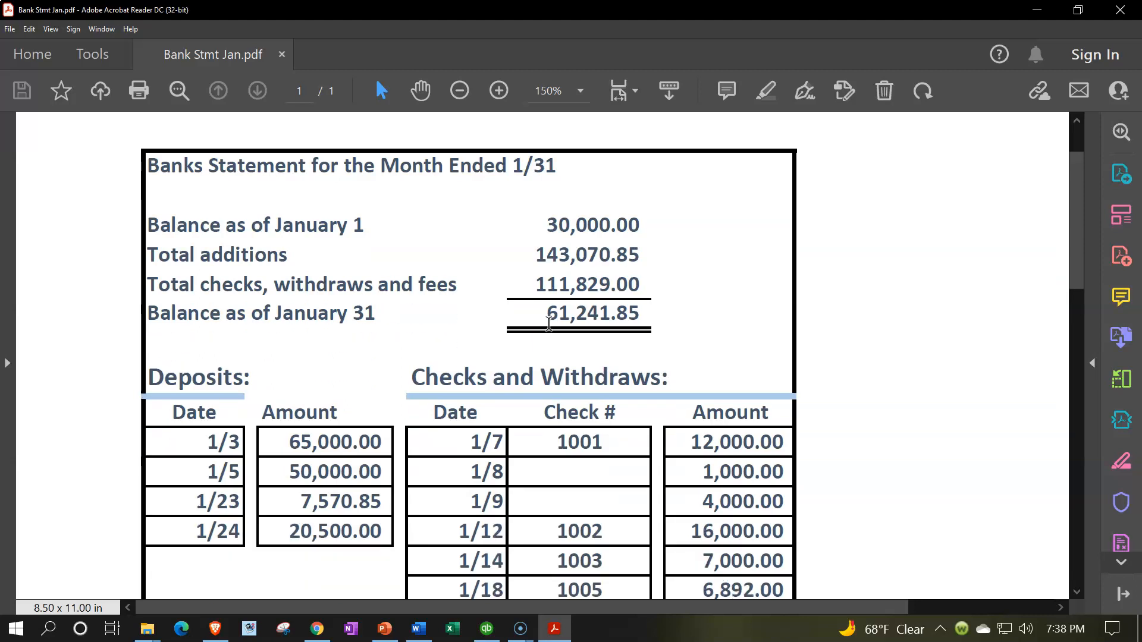
{"action": "scroll", "coordinate": [550, 331], "scroll_direction": "down", "scroll_amount": 2}
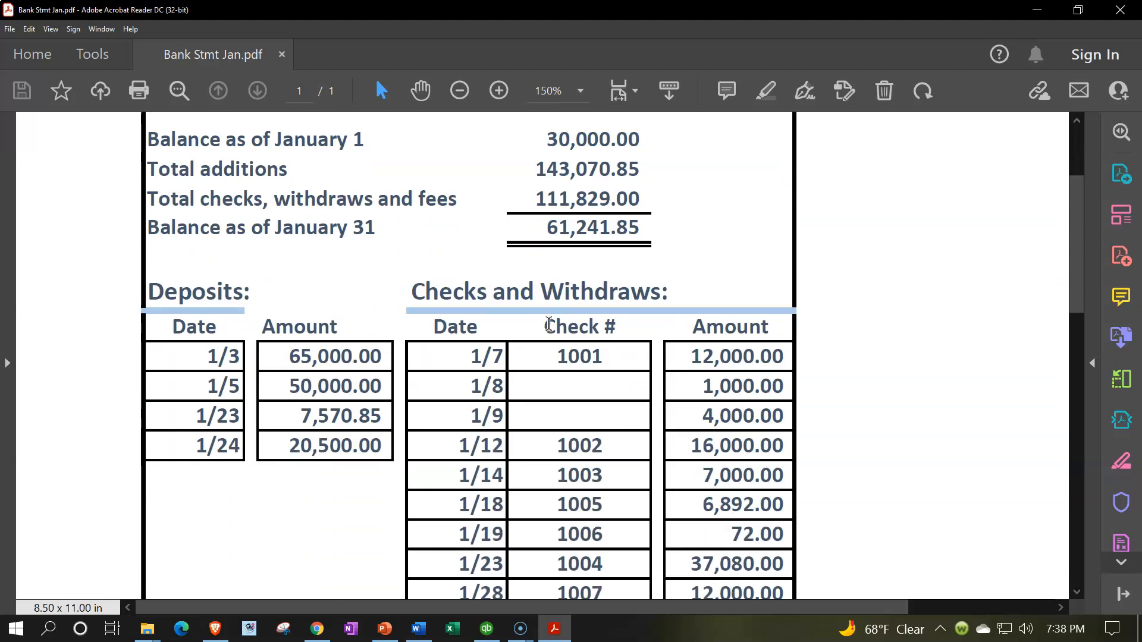
{"action": "scroll", "coordinate": [548, 326], "scroll_direction": "down", "scroll_amount": 3}
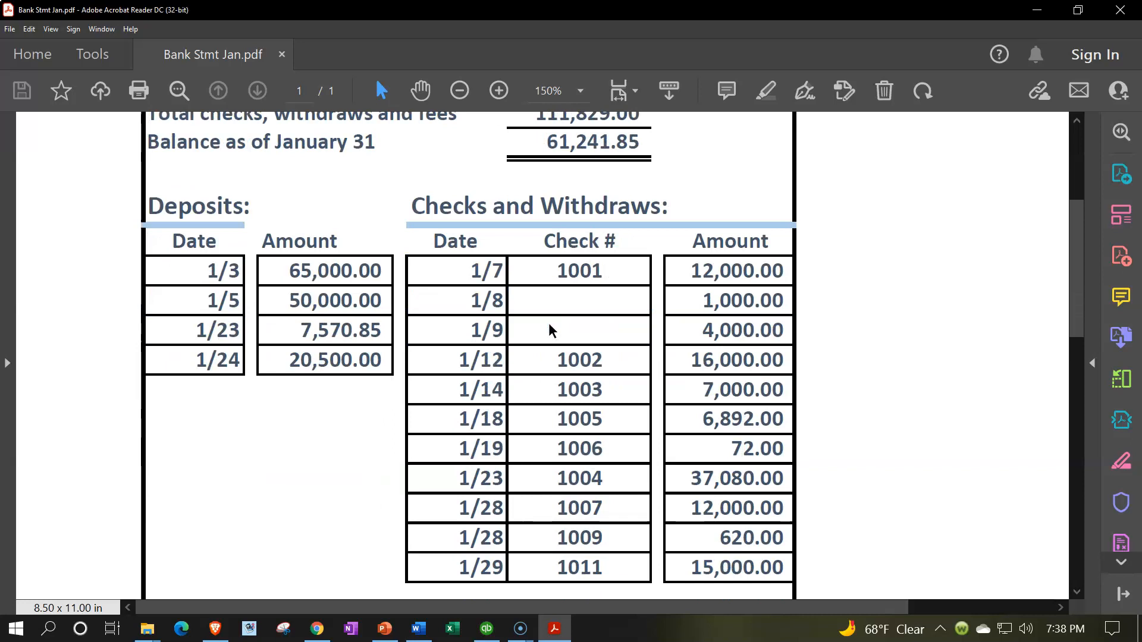
{"action": "left_click", "coordinate": [563, 635]}
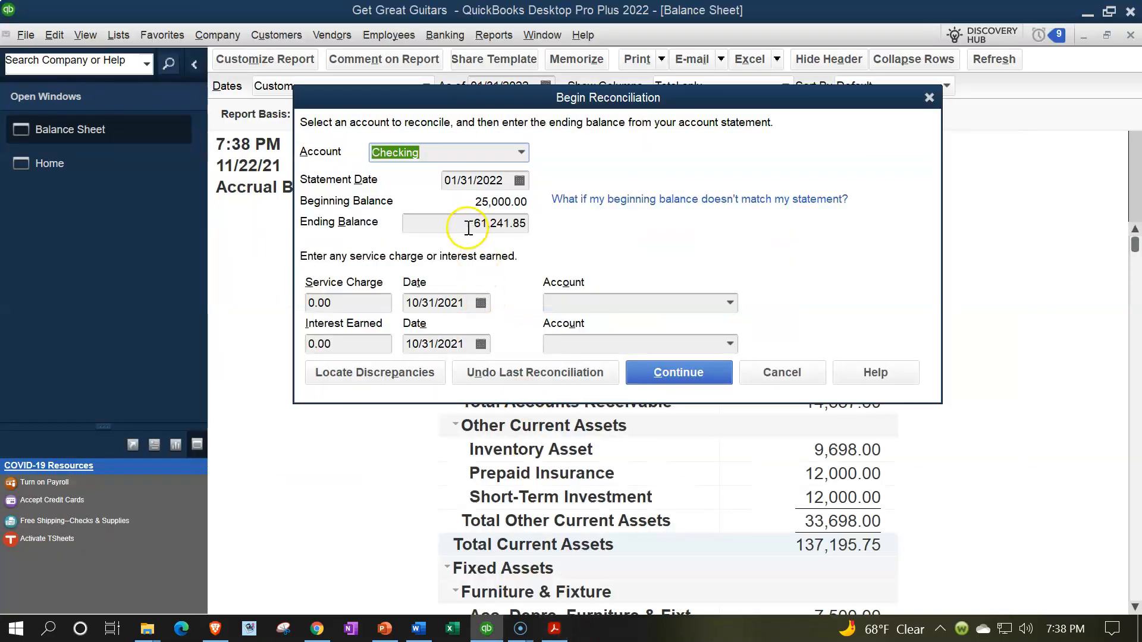
{"action": "left_click", "coordinate": [554, 630]}
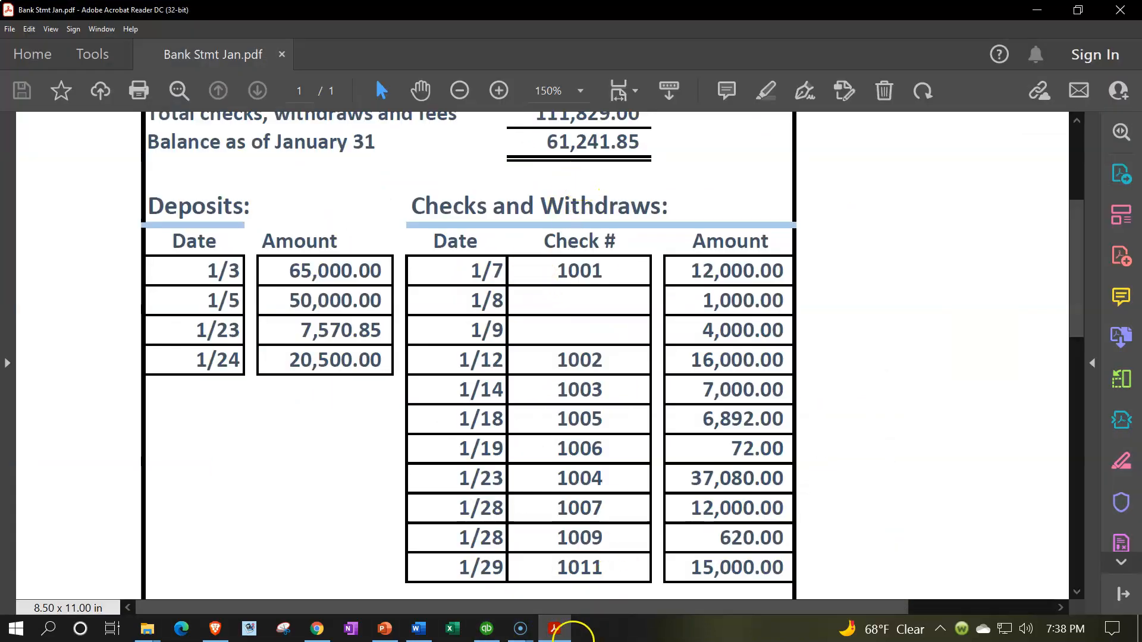
- Return to QuickBooks, continue to the Checking reconciliation worksheet and collapse the open windows pane
{"action": "left_click", "coordinate": [554, 629]}
{"action": "left_click", "coordinate": [672, 372]}
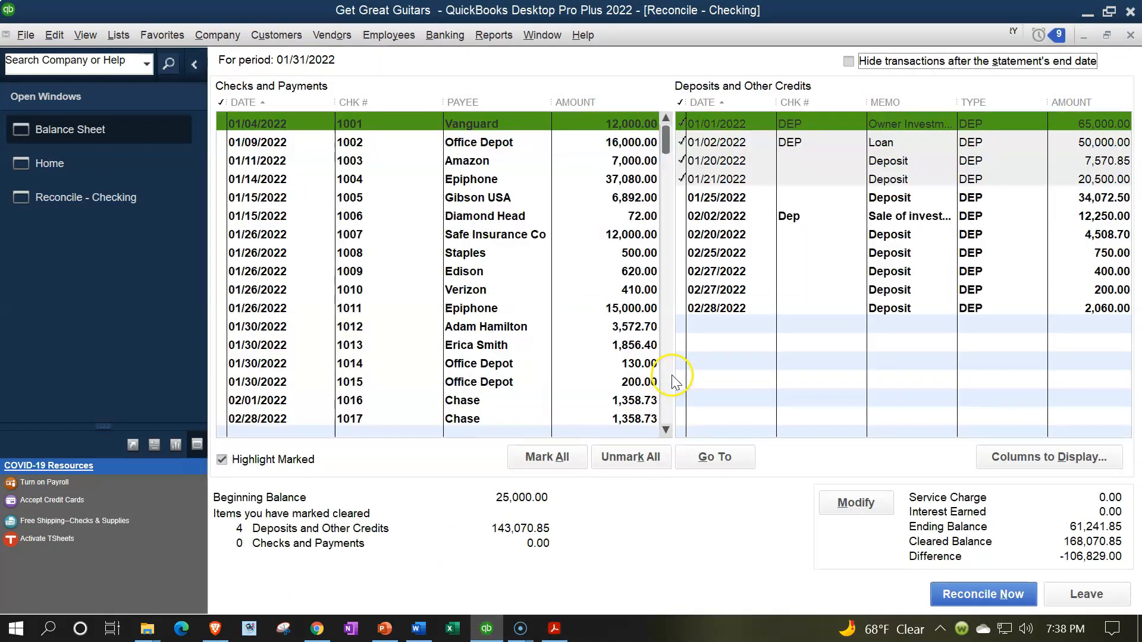
{"action": "left_click", "coordinate": [194, 64]}
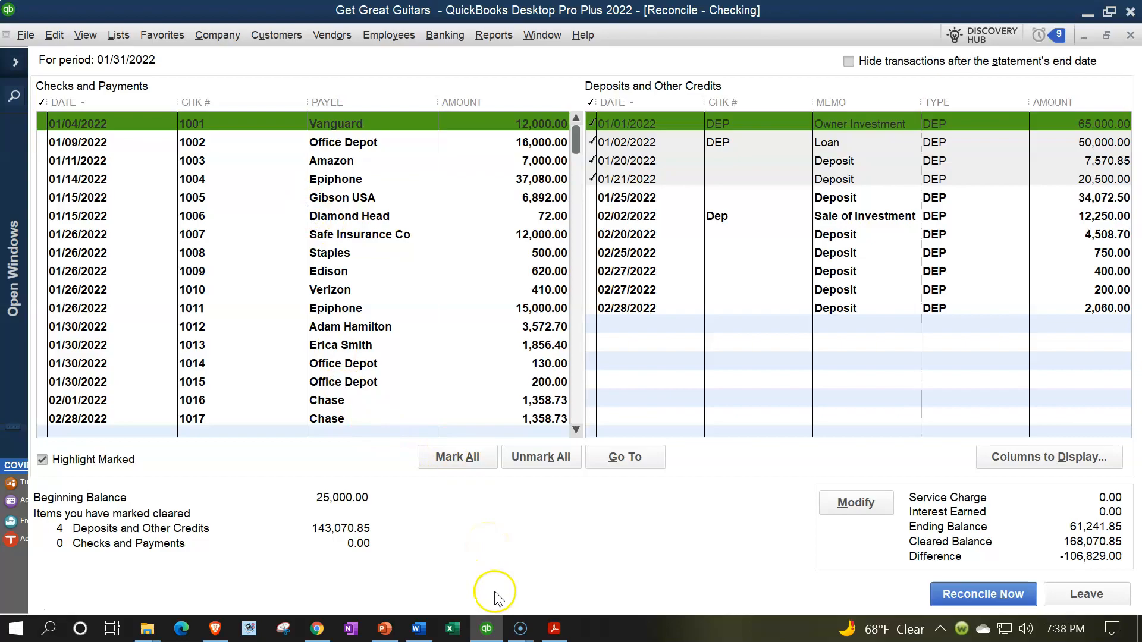
- Examine the checks and withdrawals on the January bank statement in Acrobat Reader, including check 1001 and the entries without check numbers
{"action": "left_click", "coordinate": [486, 628]}
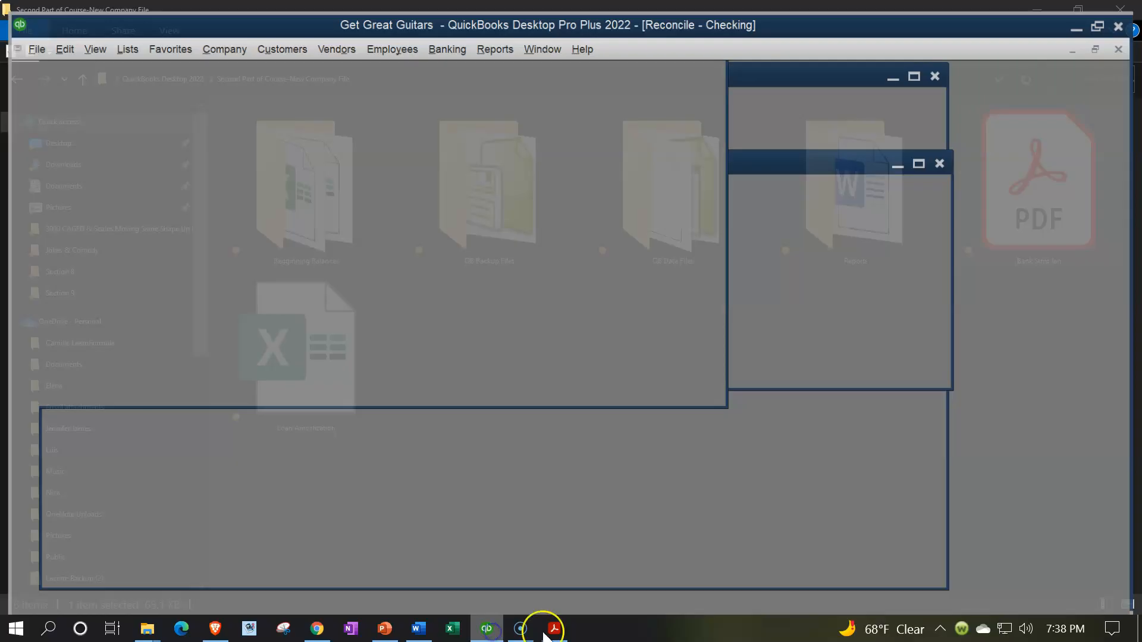
{"action": "left_click", "coordinate": [554, 631]}
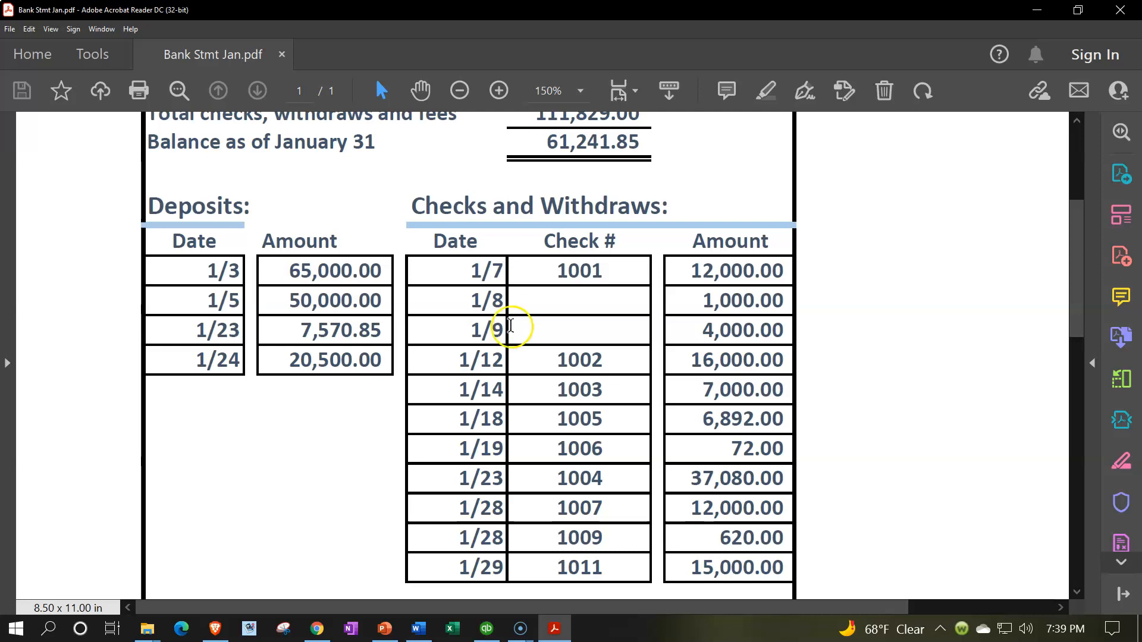
{"action": "left_click_drag", "start_coordinate": [558, 272], "coordinate": [603, 273]}
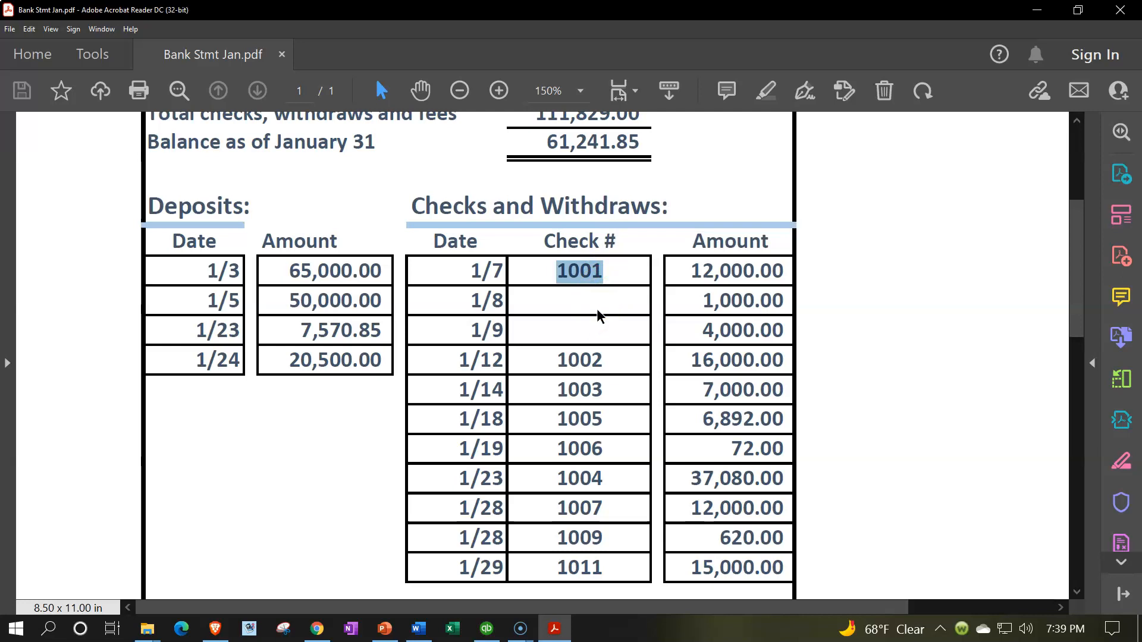
{"action": "left_click", "coordinate": [452, 297]}
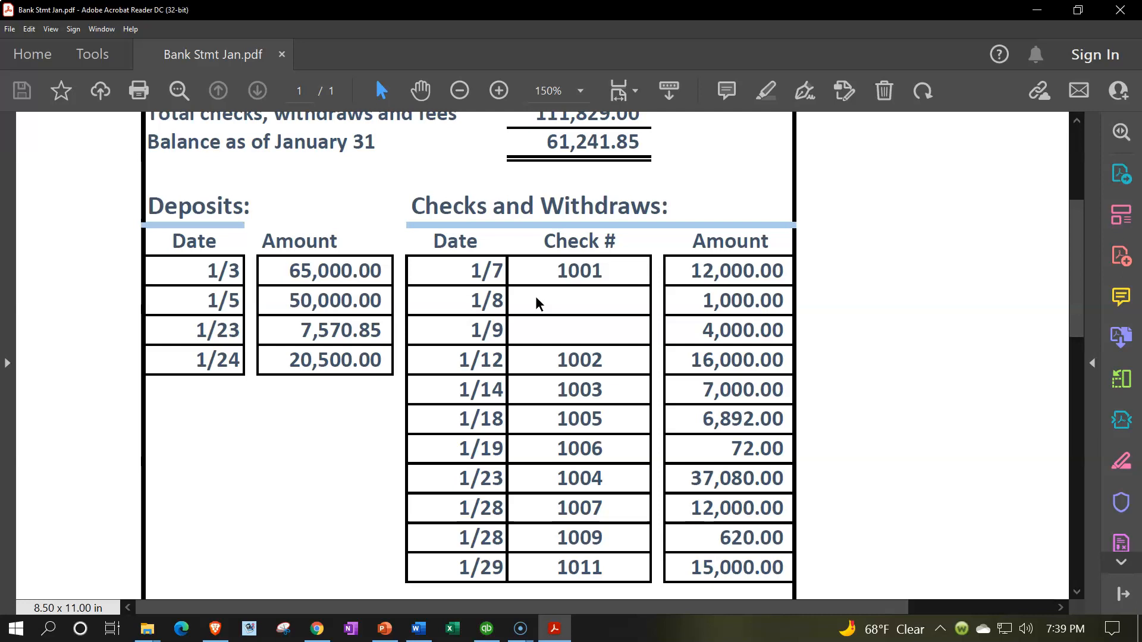
{"action": "scroll", "coordinate": [536, 297], "scroll_direction": "up", "scroll_amount": 1}
{"action": "scroll", "coordinate": [535, 301], "scroll_direction": "up", "scroll_amount": 2}
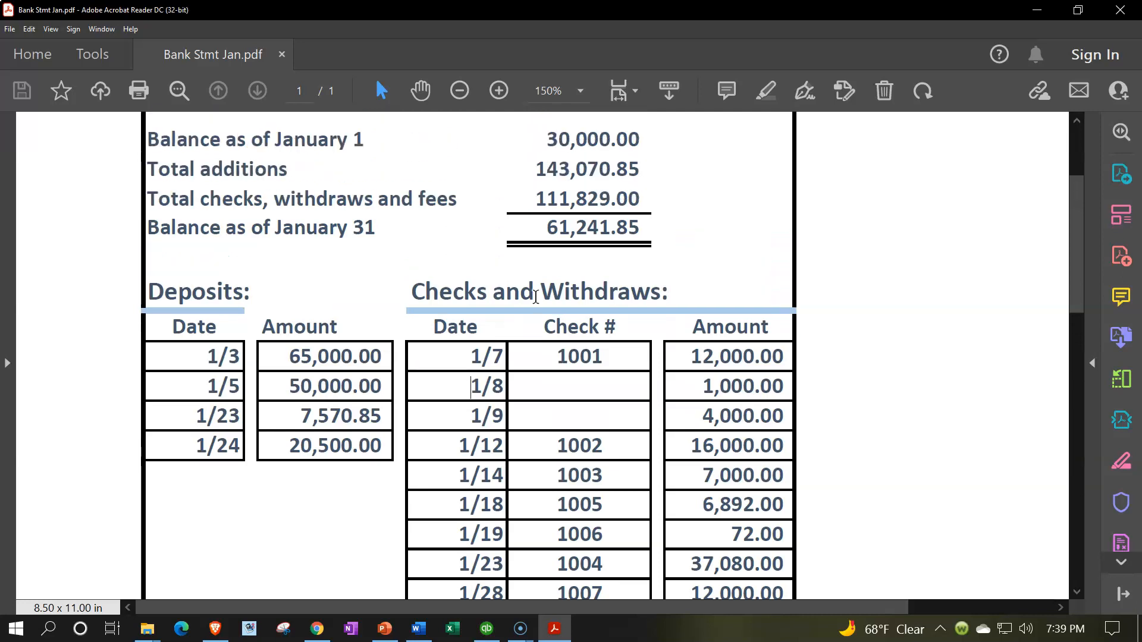
{"action": "scroll", "coordinate": [536, 297], "scroll_direction": "down", "scroll_amount": 1}
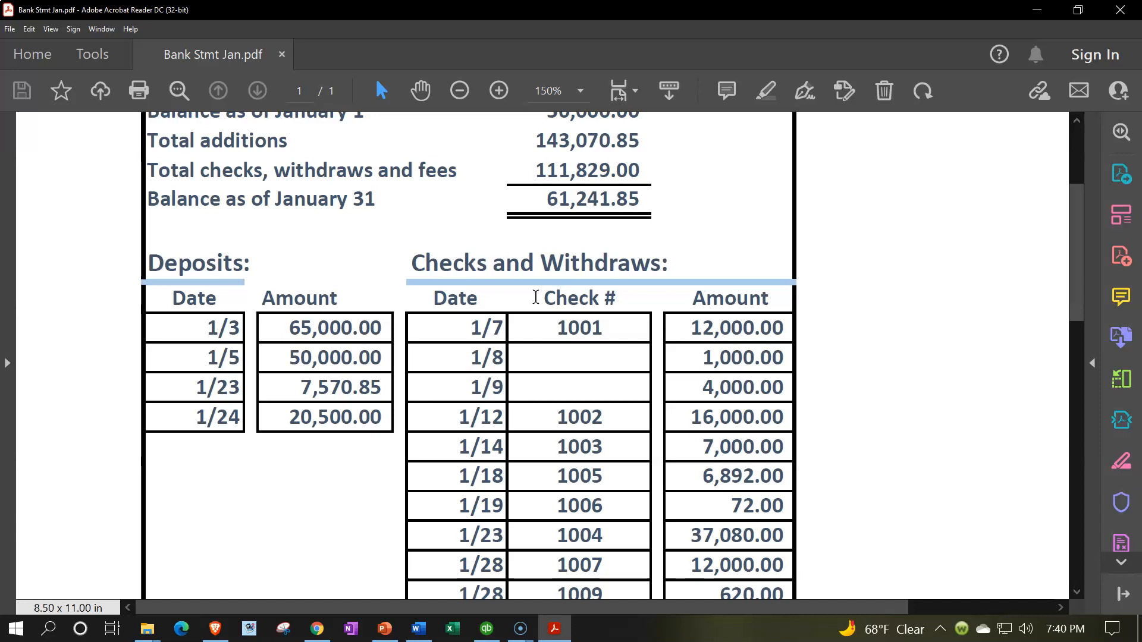
{"action": "scroll", "coordinate": [535, 297], "scroll_direction": "down", "scroll_amount": 2}
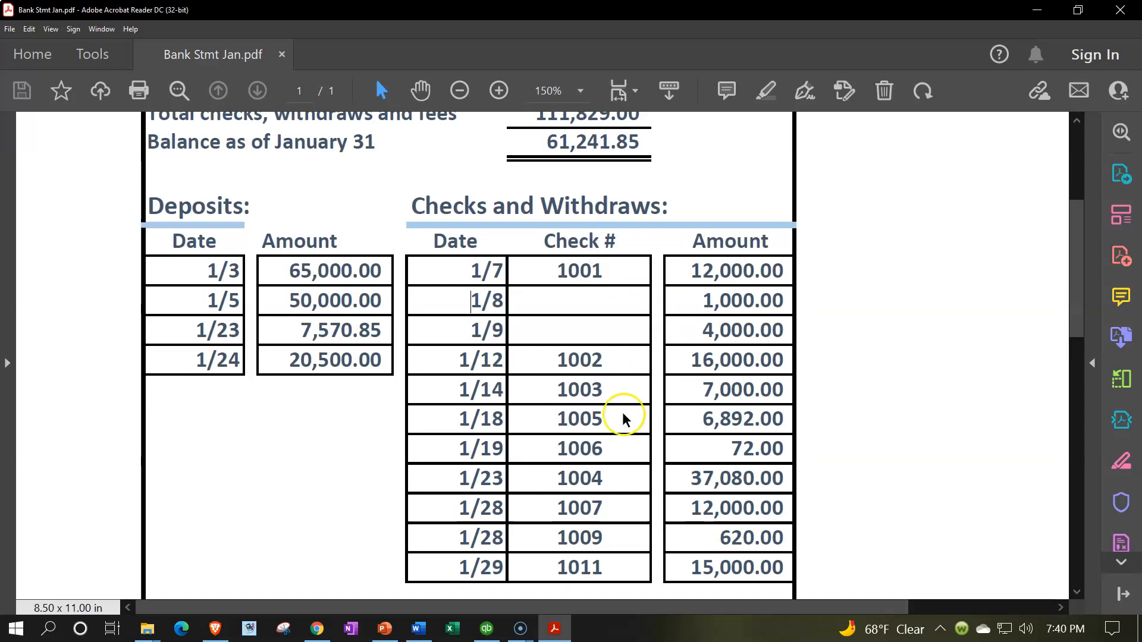
- Mark check 1001 as cleared in the QuickBooks reconciliation and highlight its 12,000.00 amount on the bank statement PDF
{"action": "left_click", "coordinate": [491, 632]}
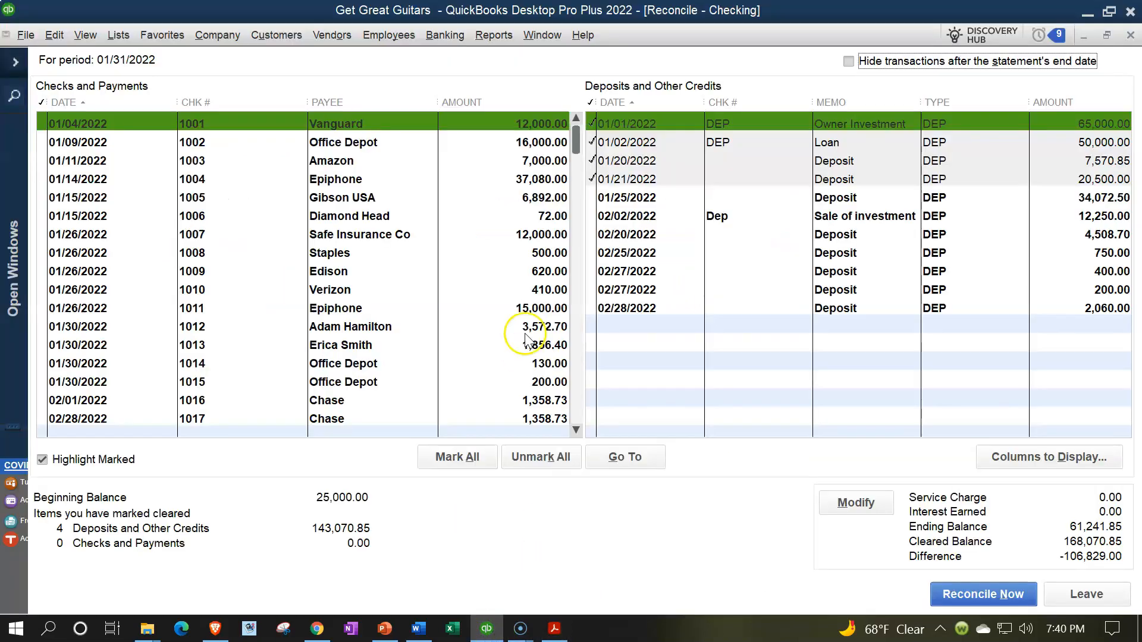
{"action": "left_click", "coordinate": [515, 125]}
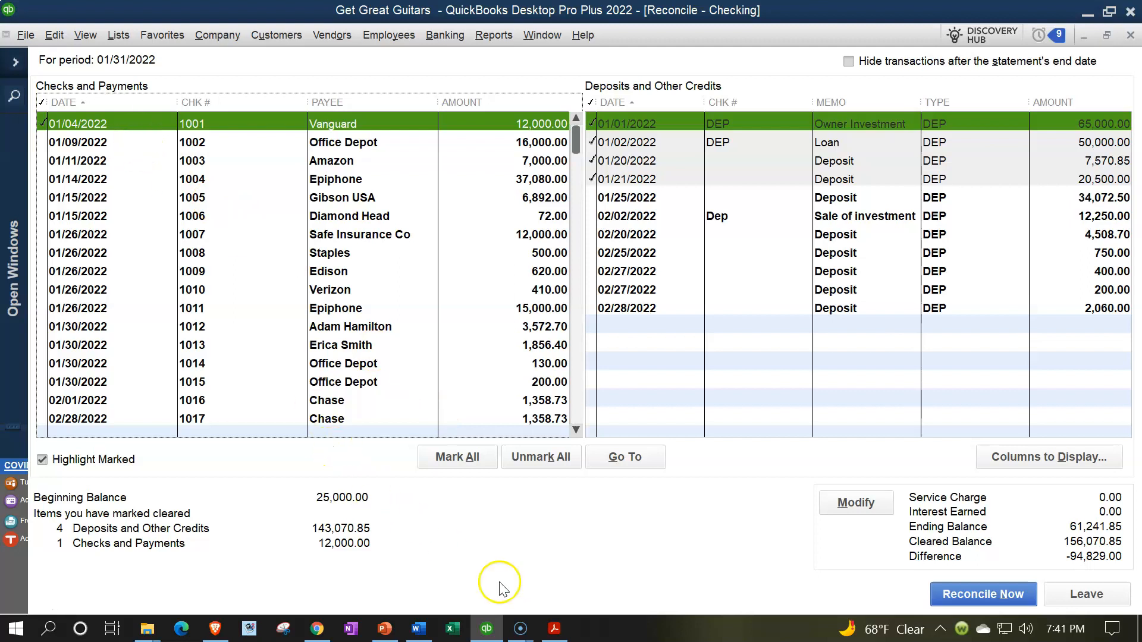
{"action": "left_click", "coordinate": [552, 631]}
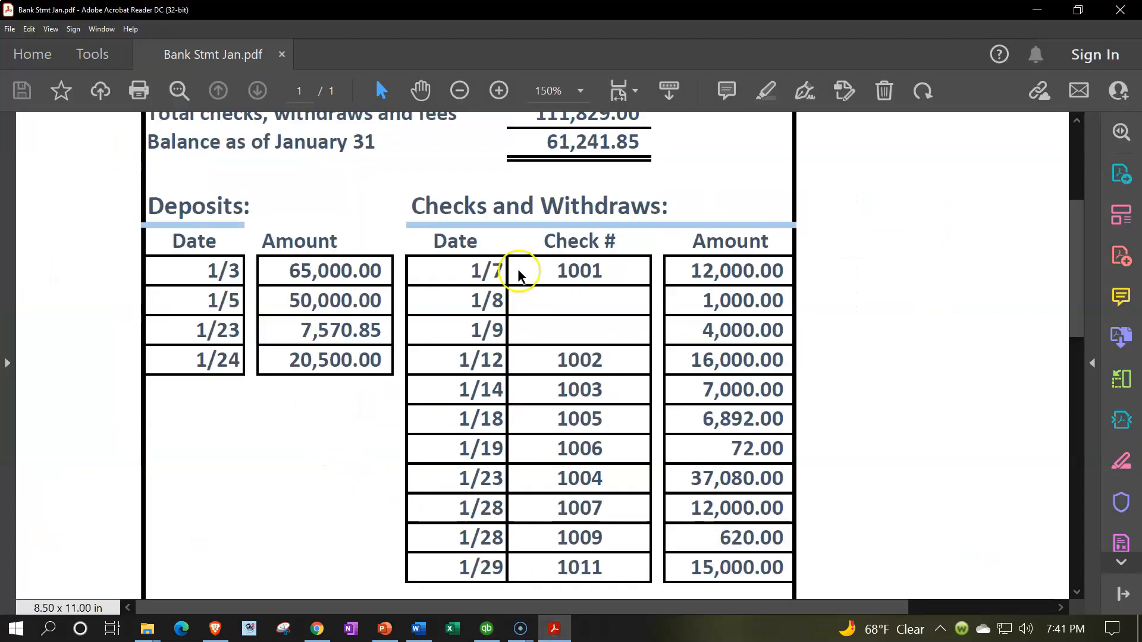
{"action": "left_click_drag", "start_coordinate": [689, 271], "coordinate": [787, 273]}
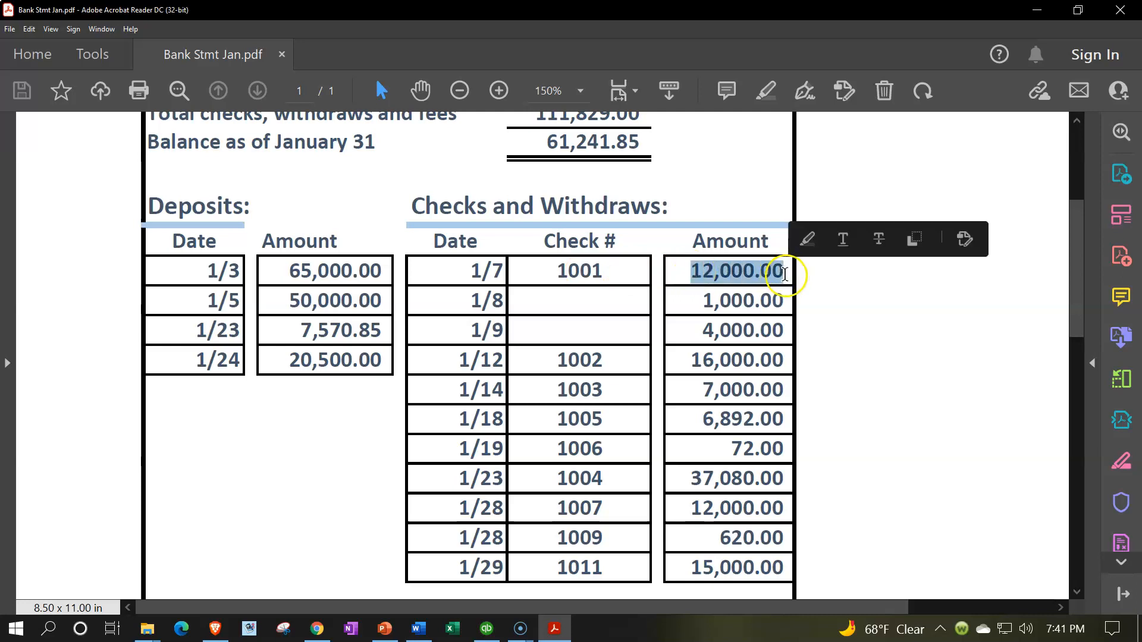
{"action": "left_click", "coordinate": [809, 240]}
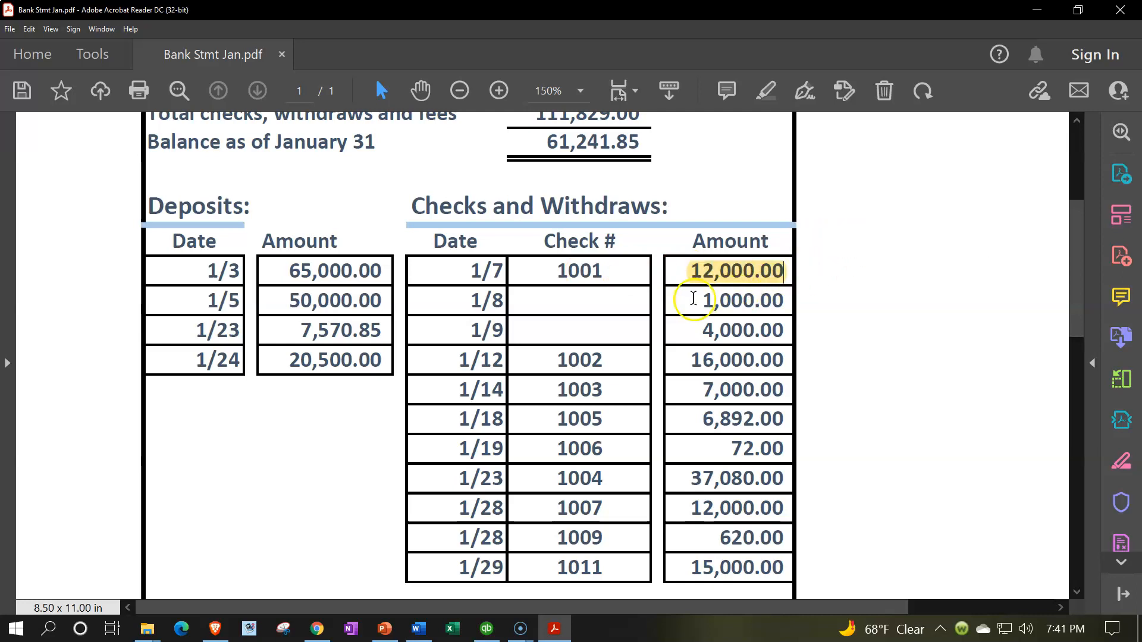
- Compare the QuickBooks beginning balance and cleared totals with the summary amounts on the bank statement PDF
{"action": "left_click", "coordinate": [487, 629]}
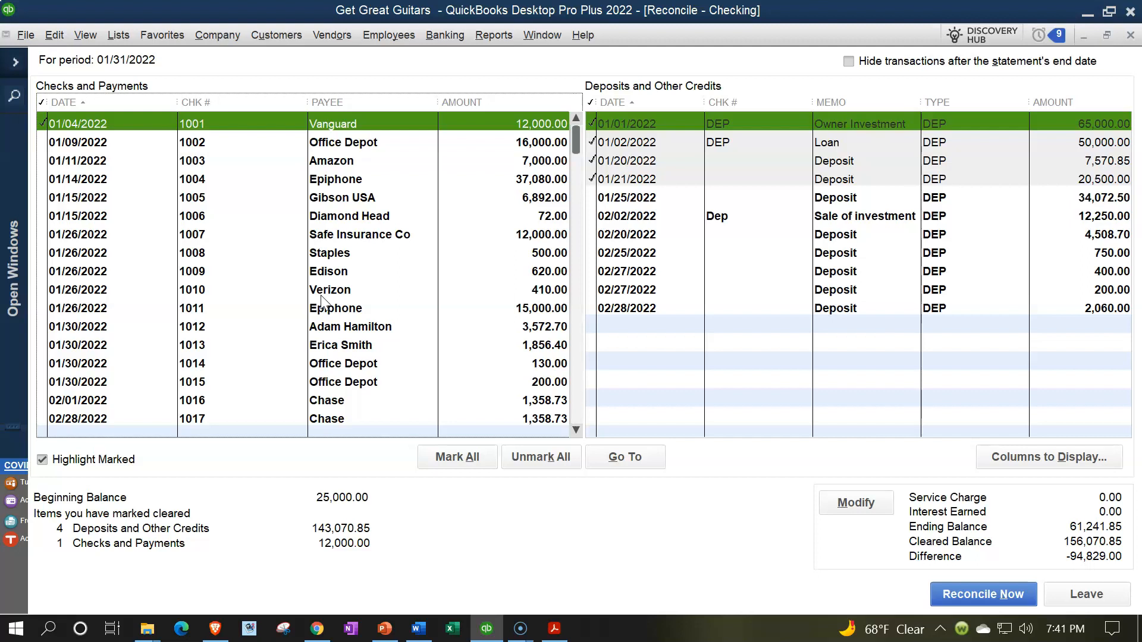
{"action": "left_click", "coordinate": [554, 628]}
{"action": "scroll", "coordinate": [690, 321], "scroll_direction": "up", "scroll_amount": 3}
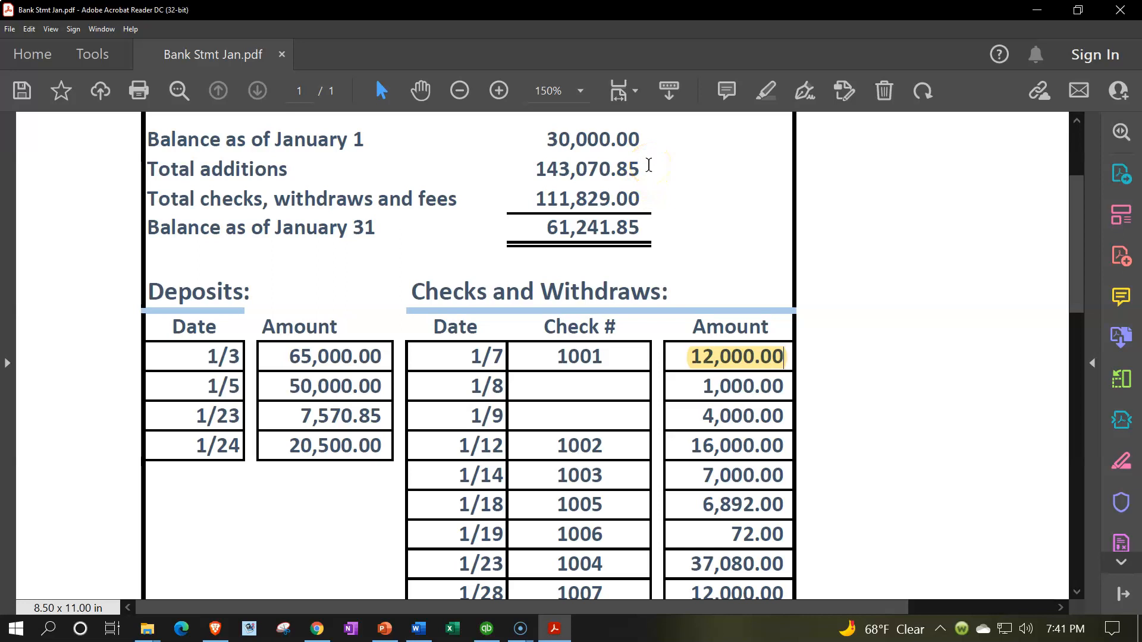
{"action": "left_click", "coordinate": [485, 631]}
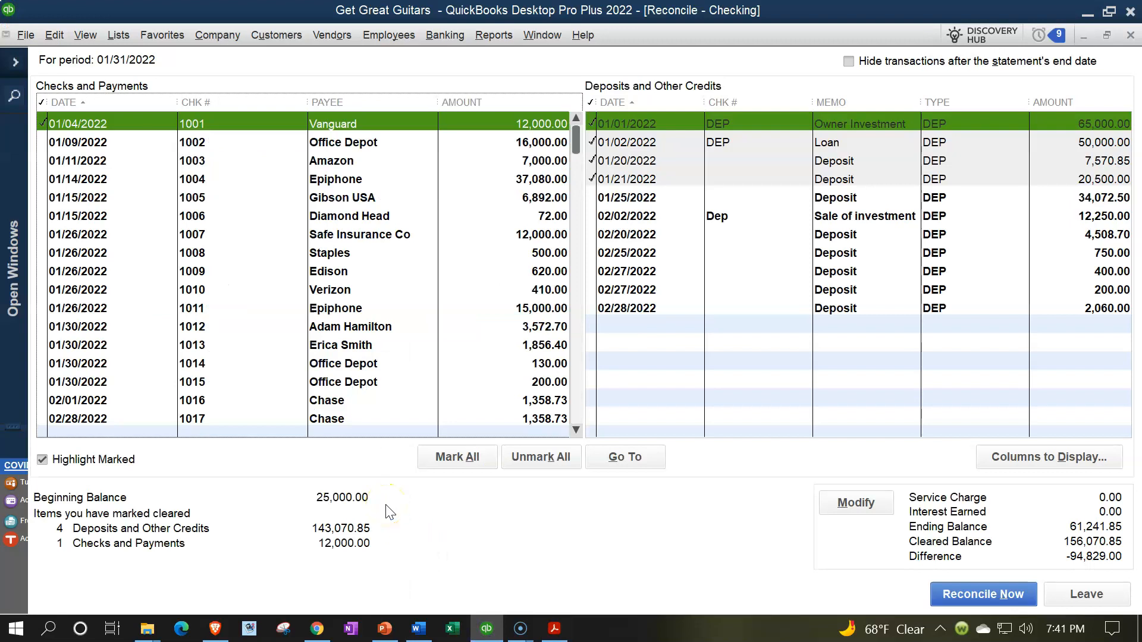
{"action": "left_click", "coordinate": [486, 628]}
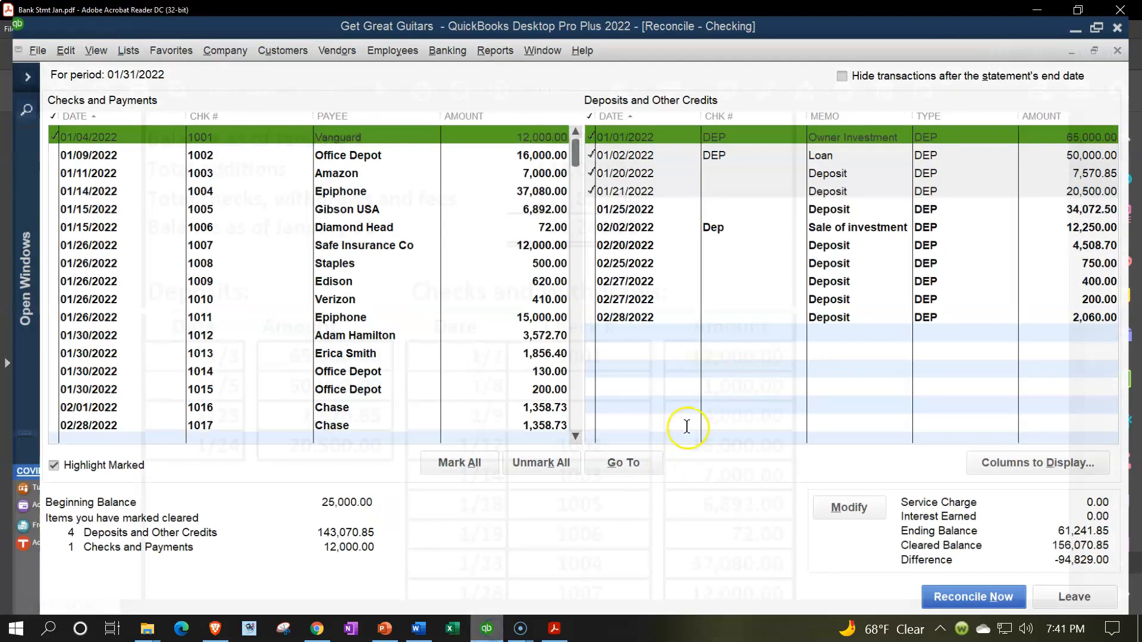
{"action": "scroll", "coordinate": [687, 426], "scroll_direction": "down", "scroll_amount": 3}
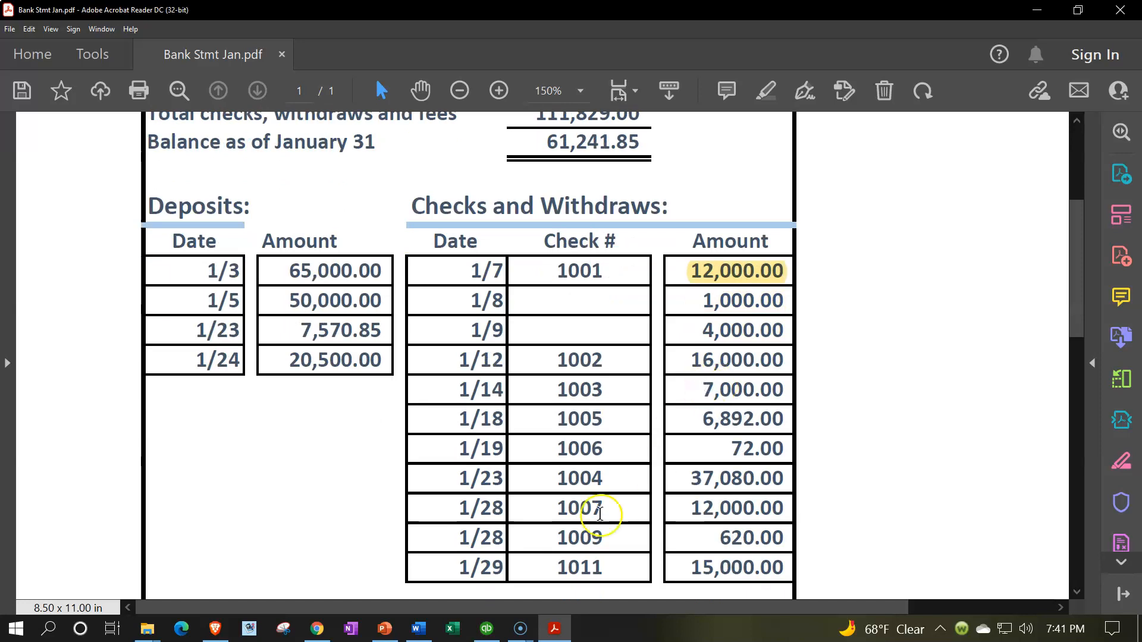
- Mark check 1002 as cleared in the QuickBooks reconciliation and highlight its 16,000.00 amount on the bank statement PDF
{"action": "left_click", "coordinate": [487, 629]}
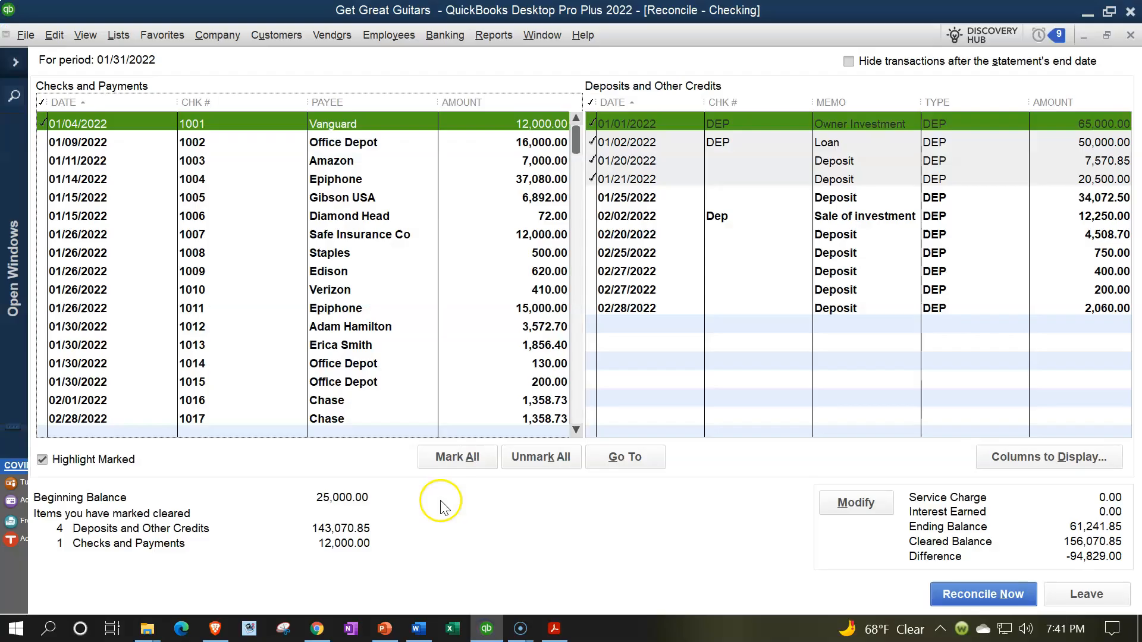
{"action": "left_click", "coordinate": [509, 144]}
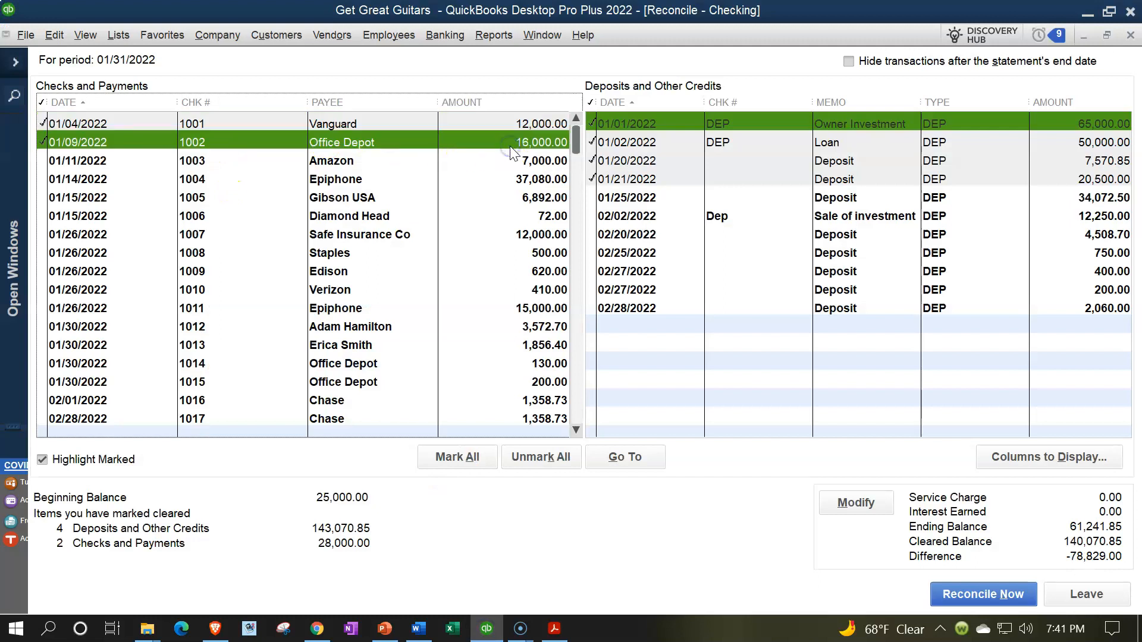
{"action": "left_click", "coordinate": [554, 629]}
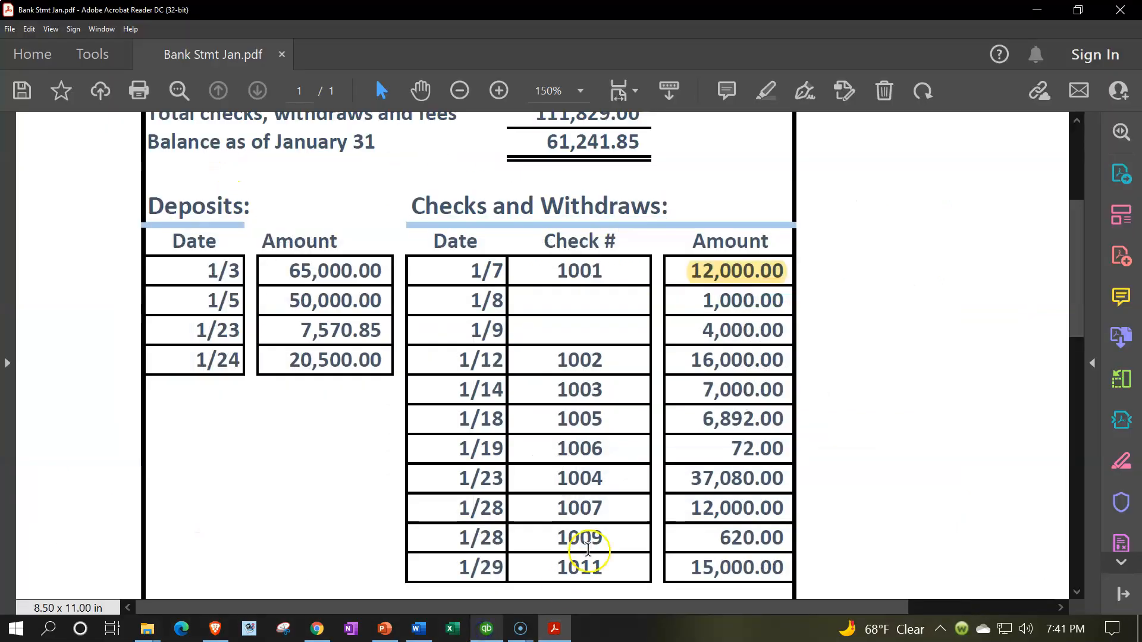
{"action": "left_click_drag", "start_coordinate": [684, 357], "coordinate": [791, 362]}
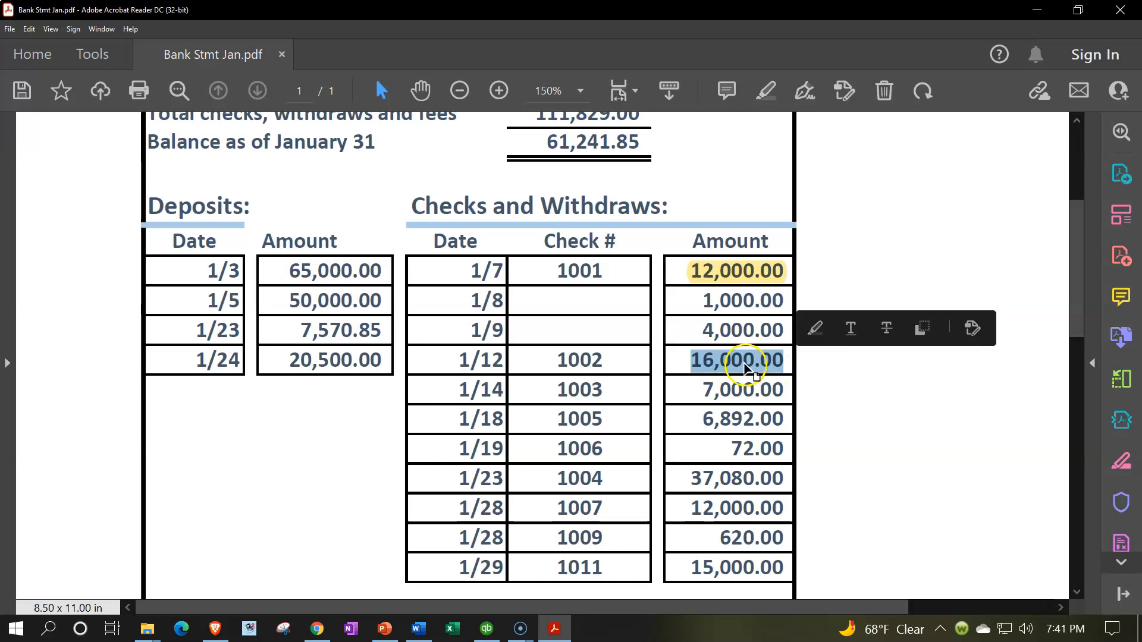
{"action": "left_click", "coordinate": [813, 331]}
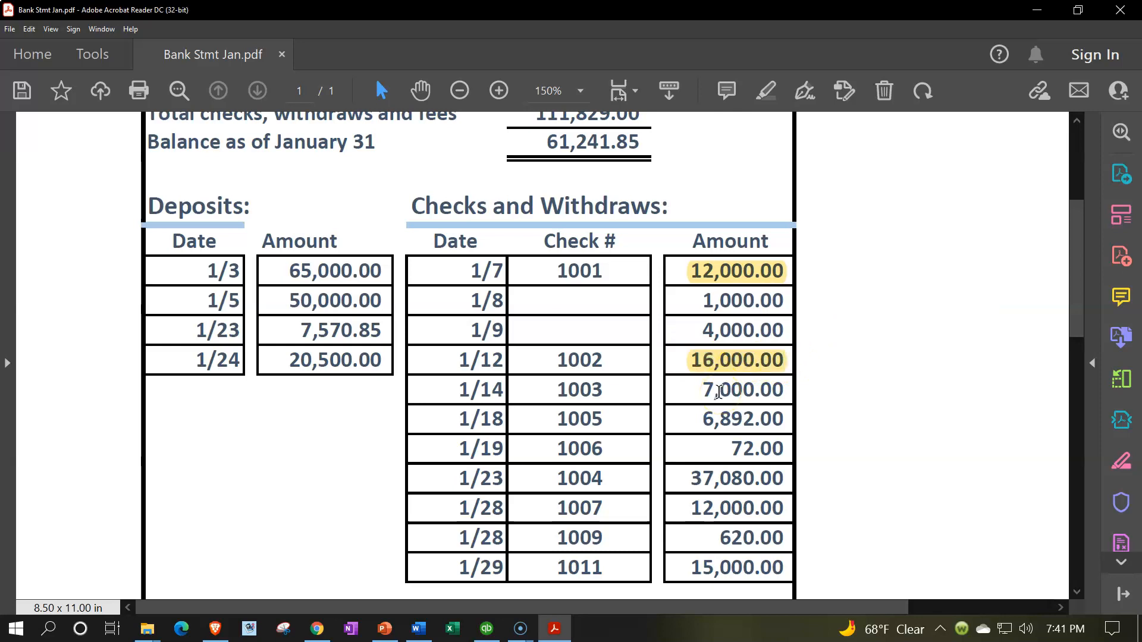
- Mark check 1003 as cleared in the QuickBooks reconciliation and highlight its 7,000.00 amount on the bank statement PDF
{"action": "left_click", "coordinate": [486, 629]}
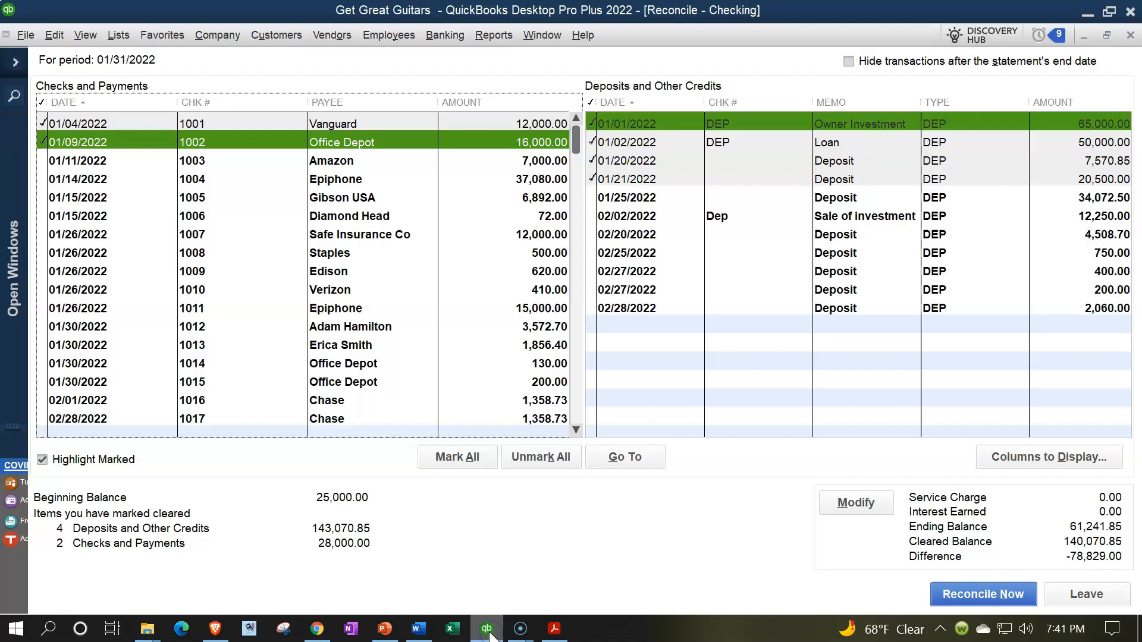
{"action": "left_click", "coordinate": [524, 162]}
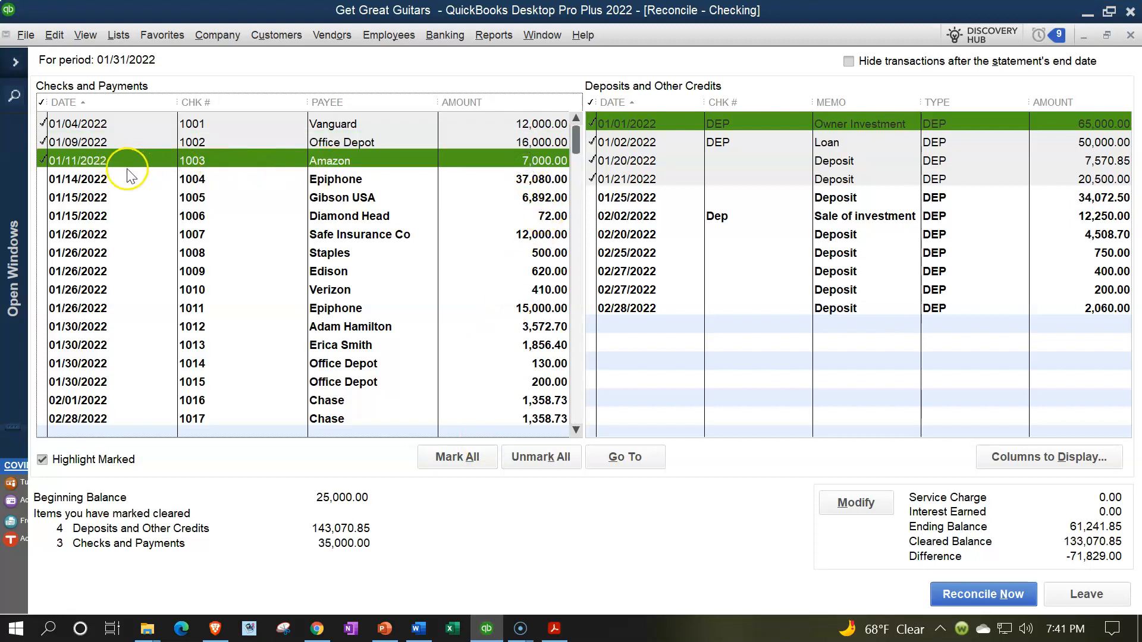
{"action": "left_click", "coordinate": [486, 629]}
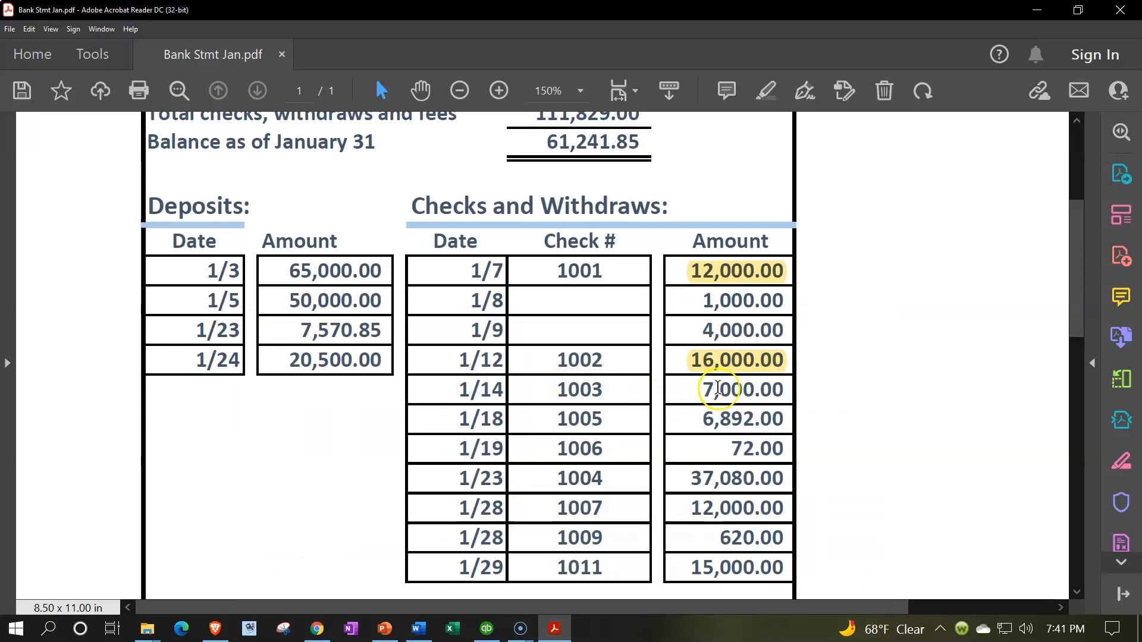
{"action": "left_click_drag", "start_coordinate": [702, 388], "coordinate": [785, 382]}
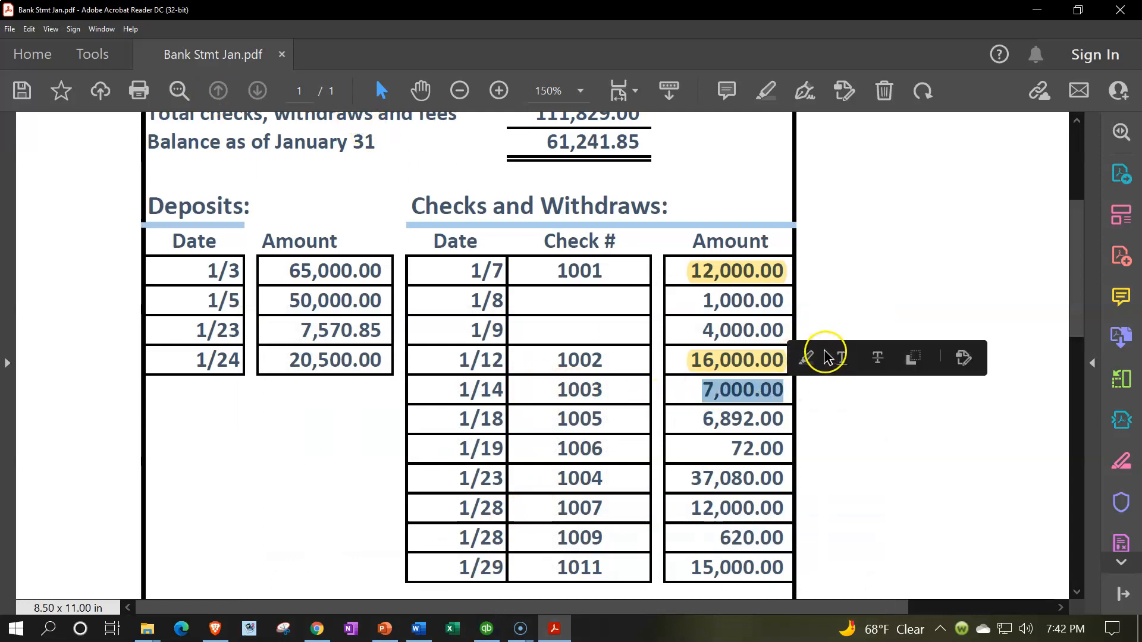
{"action": "left_click", "coordinate": [806, 358]}
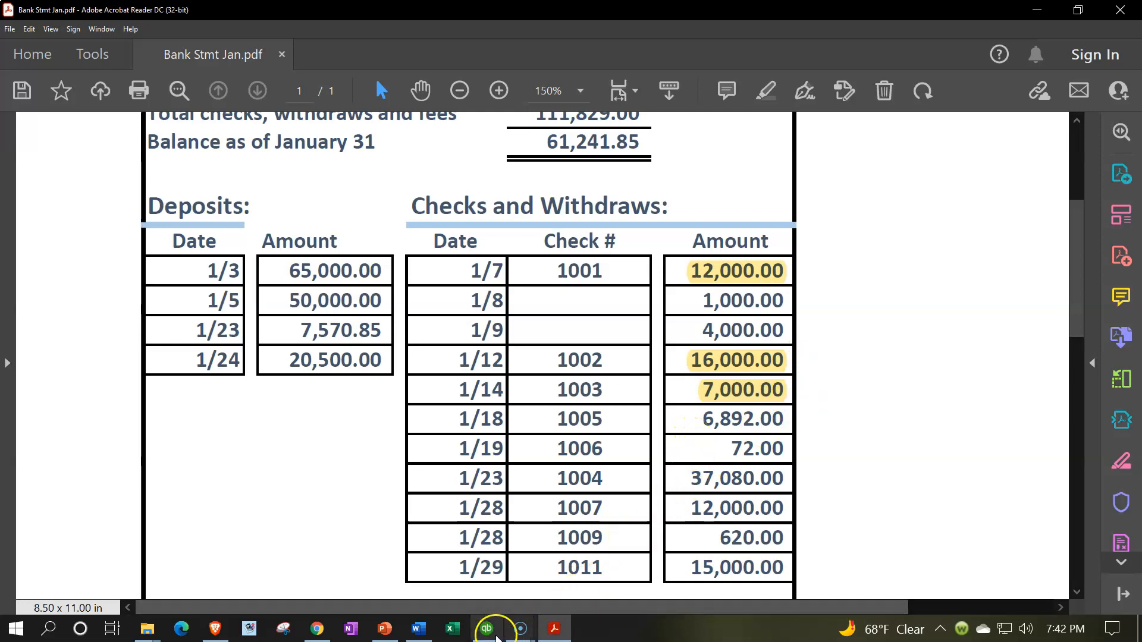
- Mark check 1005 as cleared in the QuickBooks reconciliation and highlight its 6,892.00 amount on the bank statement PDF
{"action": "left_click", "coordinate": [486, 629]}
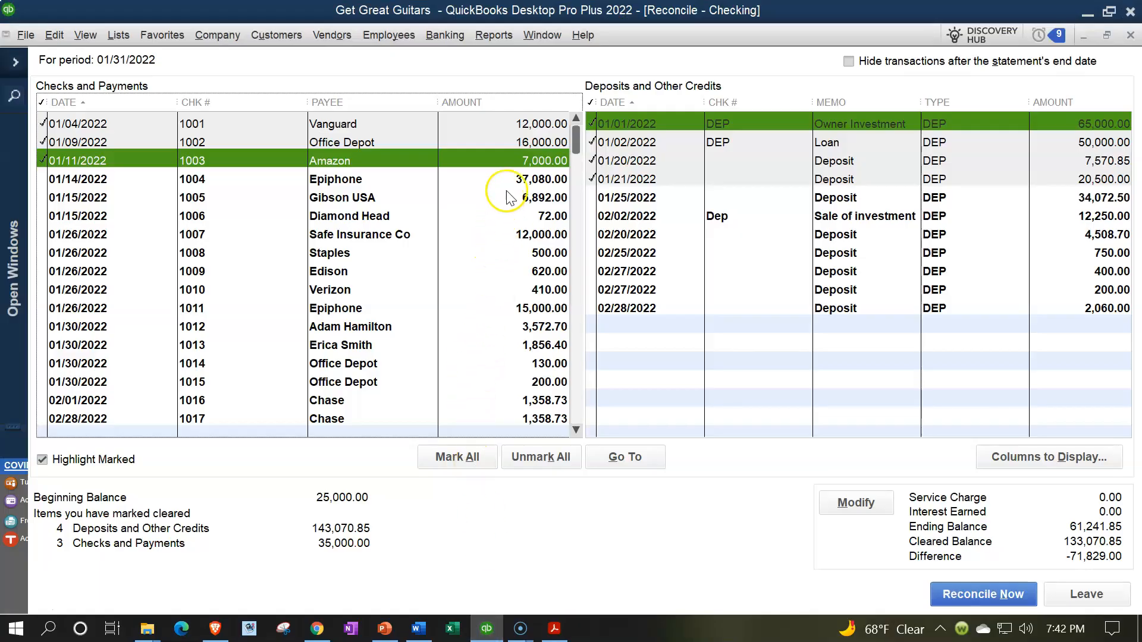
{"action": "left_click", "coordinate": [549, 182]}
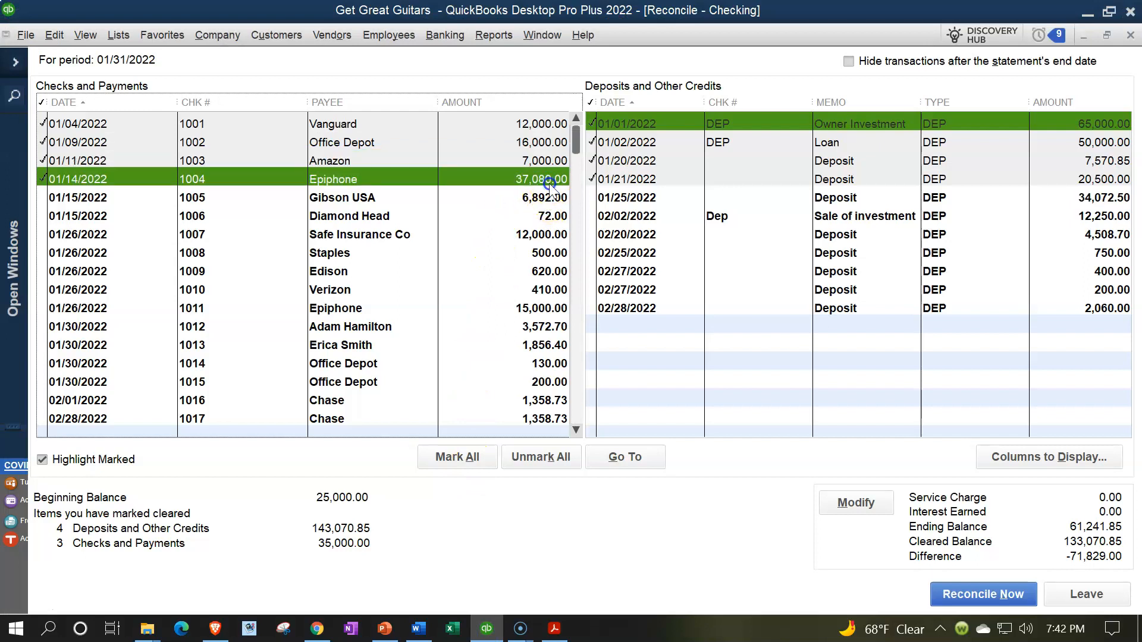
{"action": "left_click", "coordinate": [542, 179]}
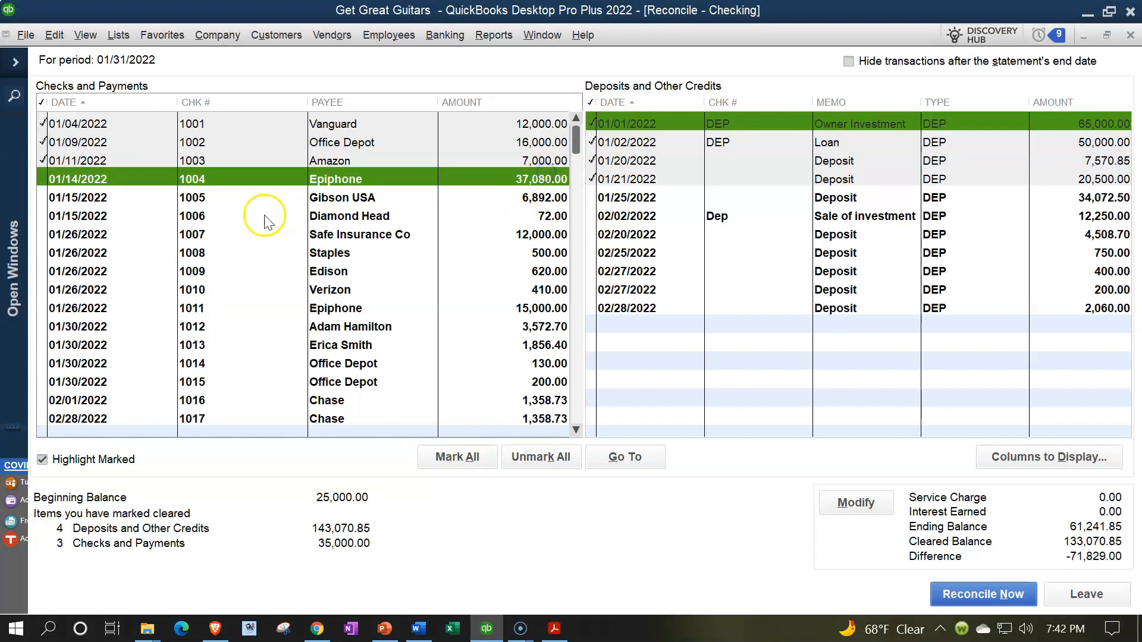
{"action": "left_click", "coordinate": [512, 201]}
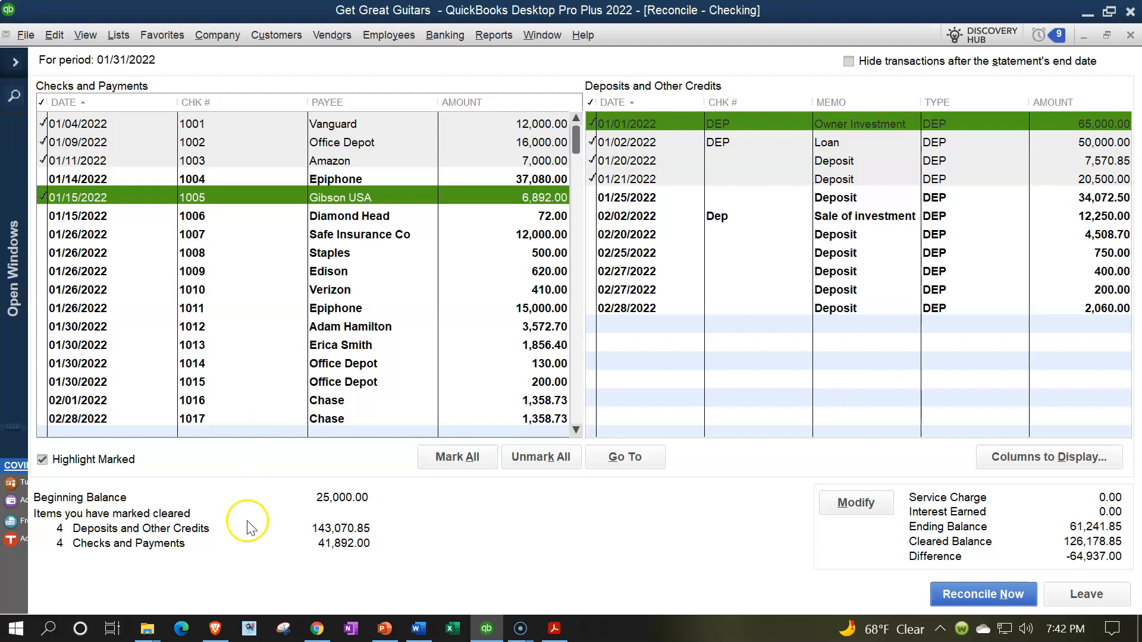
{"action": "left_click", "coordinate": [494, 629]}
{"action": "left_click", "coordinate": [556, 451]}
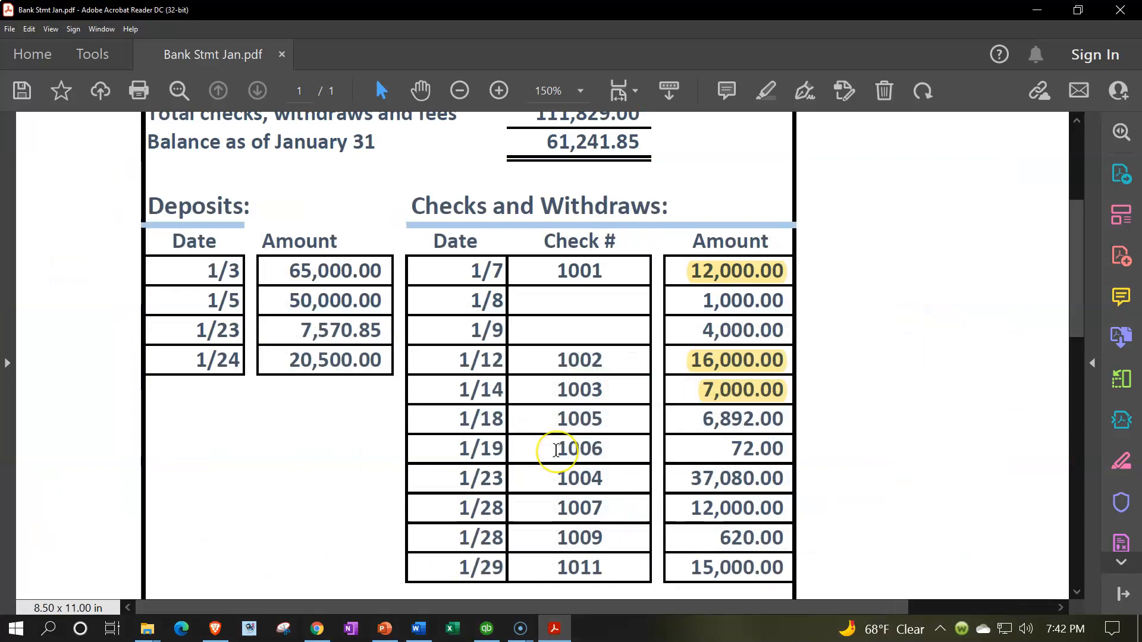
{"action": "left_click", "coordinate": [564, 426]}
{"action": "left_click", "coordinate": [472, 271]}
{"action": "left_click_drag", "start_coordinate": [701, 420], "coordinate": [784, 421]}
{"action": "right_click", "coordinate": [745, 422]}
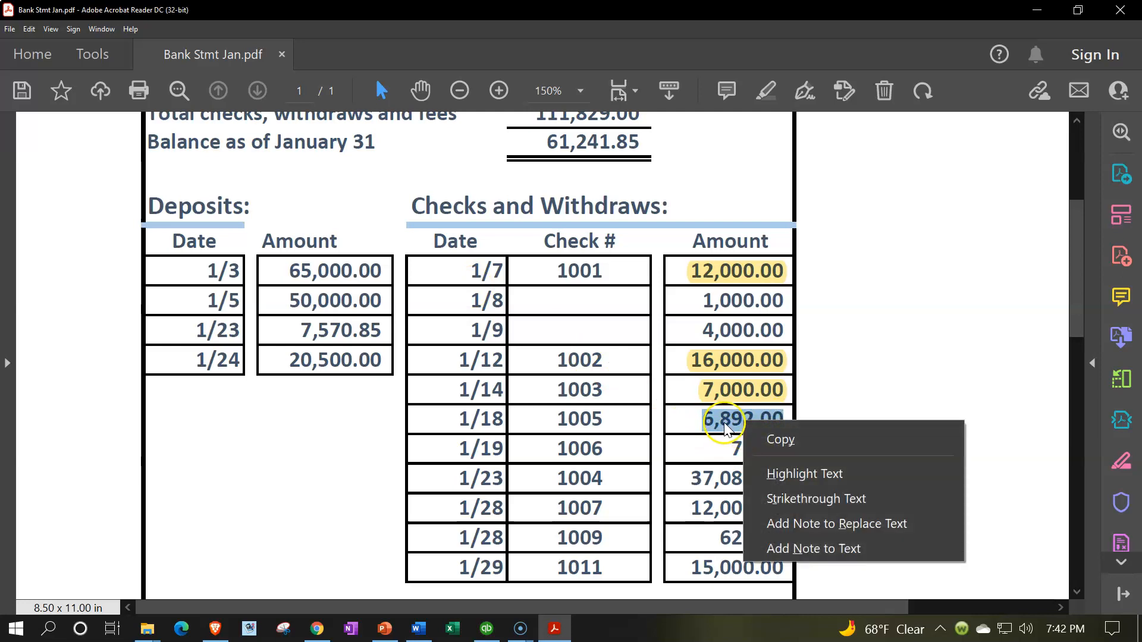
{"action": "left_click", "coordinate": [776, 474]}
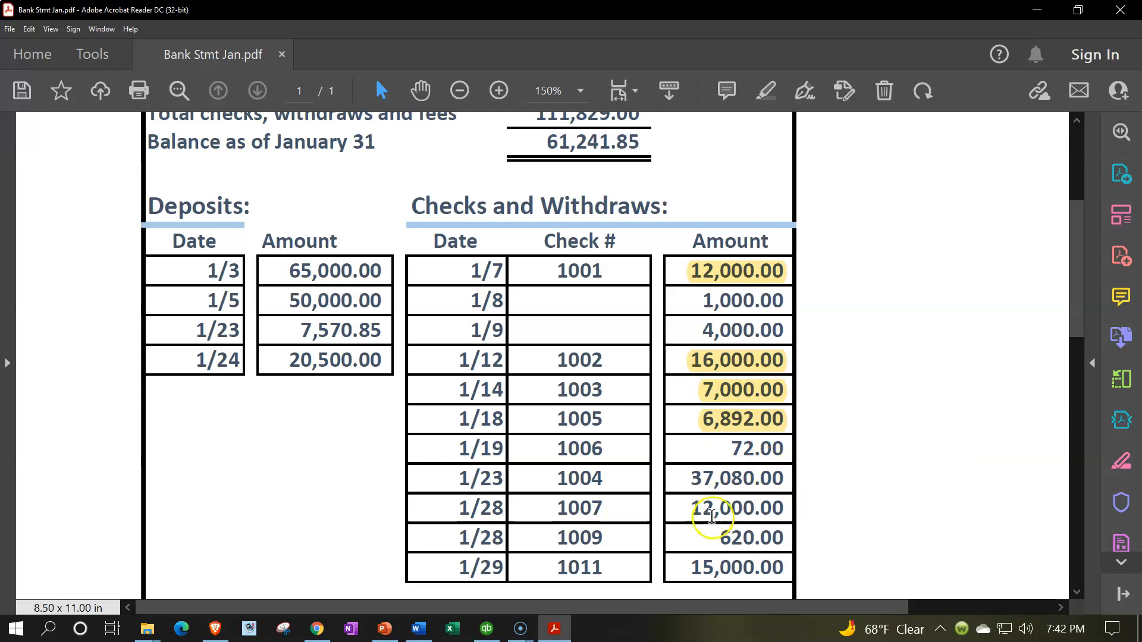
- Mark check 1006 as cleared in the QuickBooks reconciliation and highlight its 72.00 amount on the bank statement PDF
{"action": "left_click", "coordinate": [487, 628]}
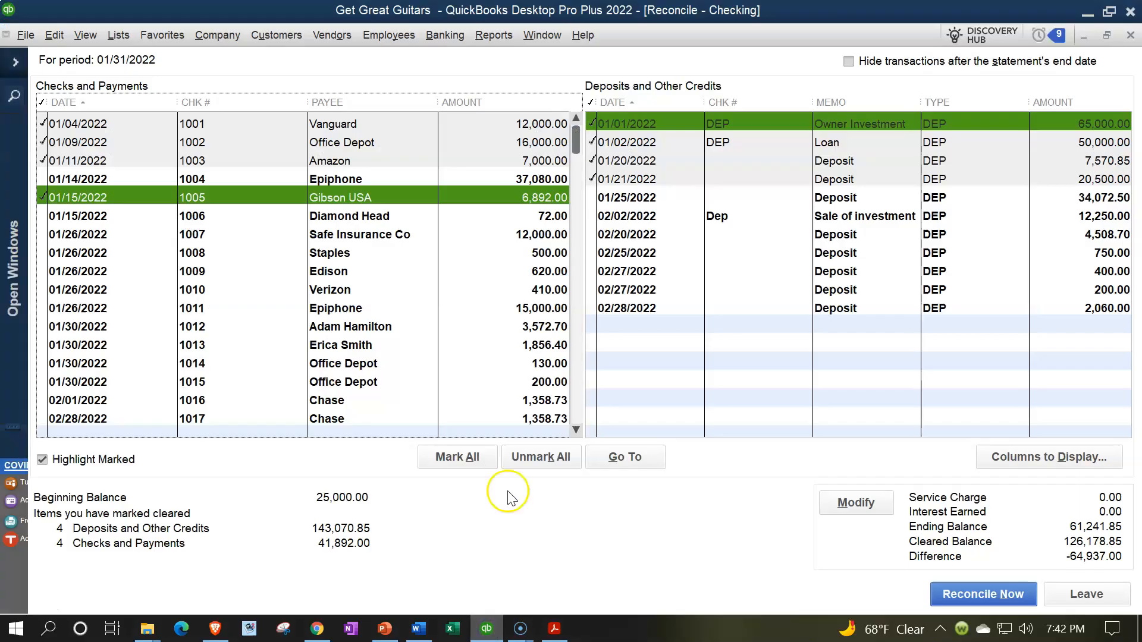
{"action": "left_click", "coordinate": [544, 216]}
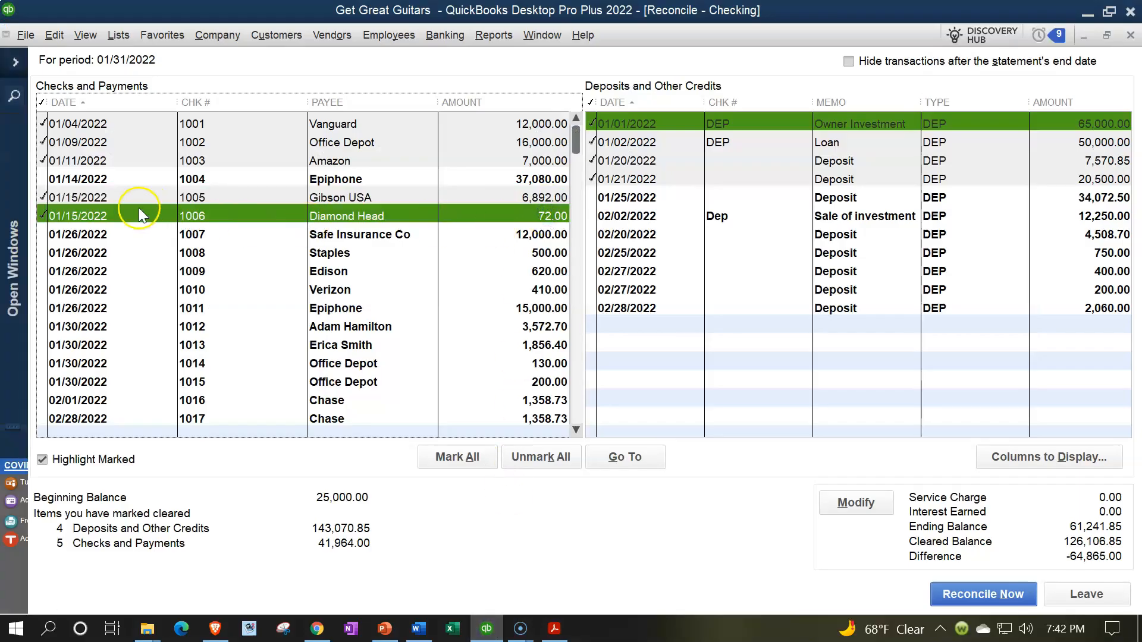
{"action": "left_click", "coordinate": [488, 630]}
{"action": "left_click_drag", "start_coordinate": [728, 450], "coordinate": [803, 446]}
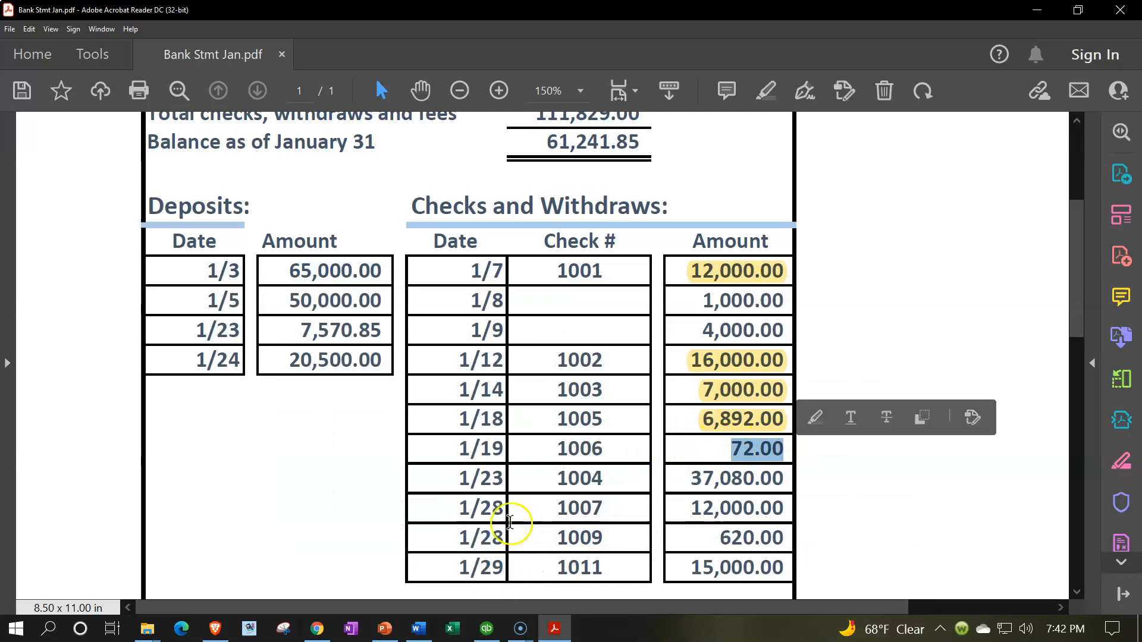
{"action": "left_click", "coordinate": [813, 418]}
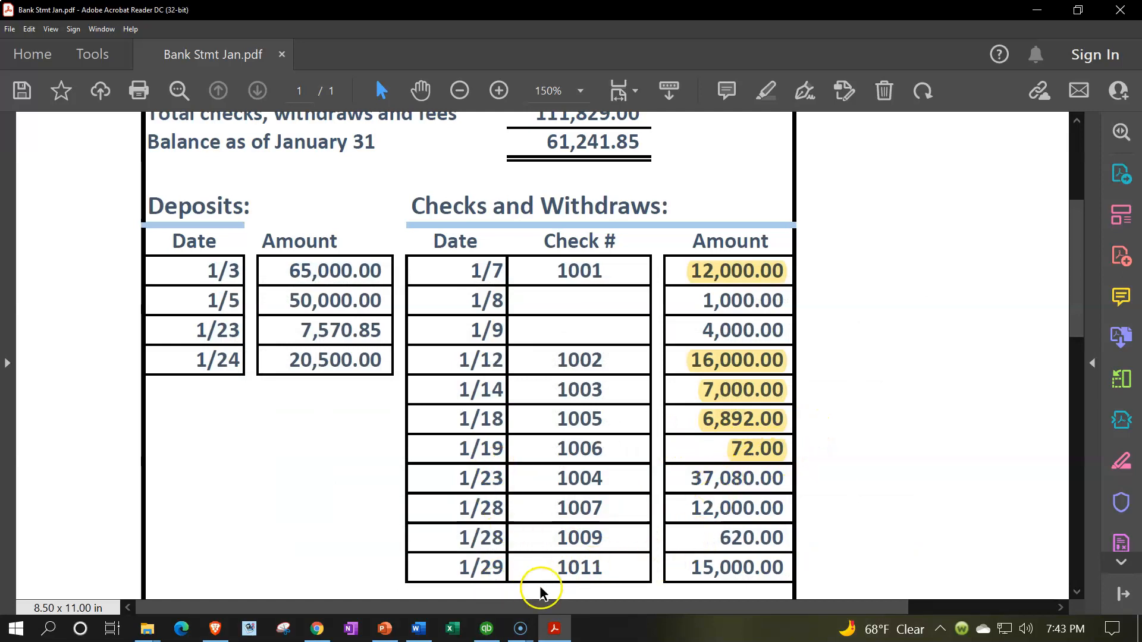
- Mark check 1004 as cleared in the QuickBooks reconciliation and highlight its 37,080.00 amount on the bank statement PDF
{"action": "left_click", "coordinate": [485, 629]}
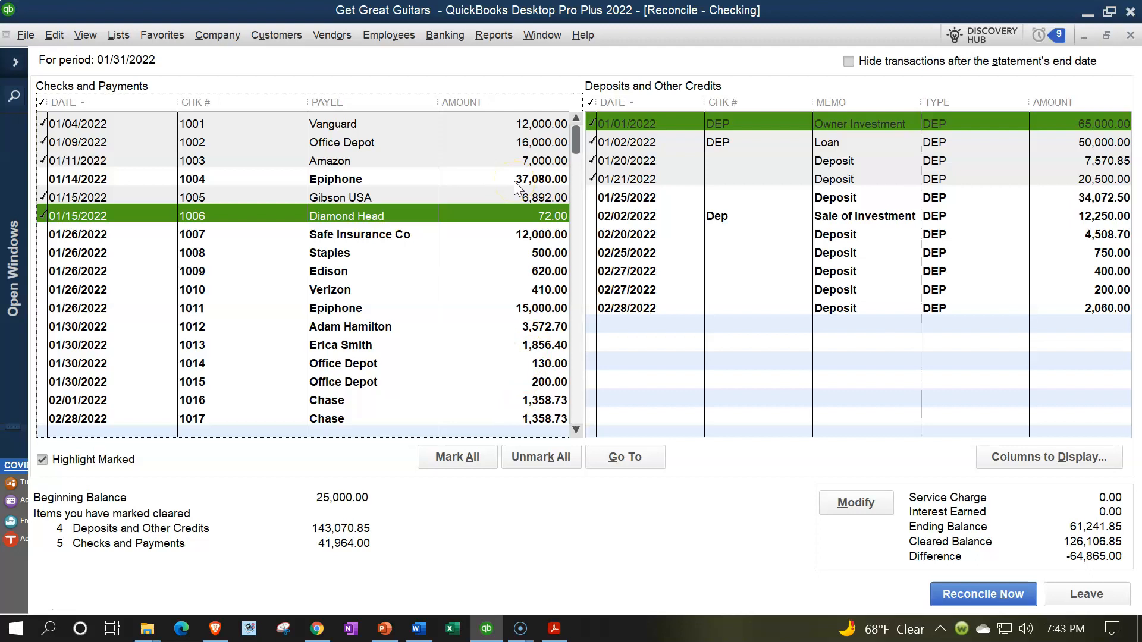
{"action": "left_click", "coordinate": [515, 182]}
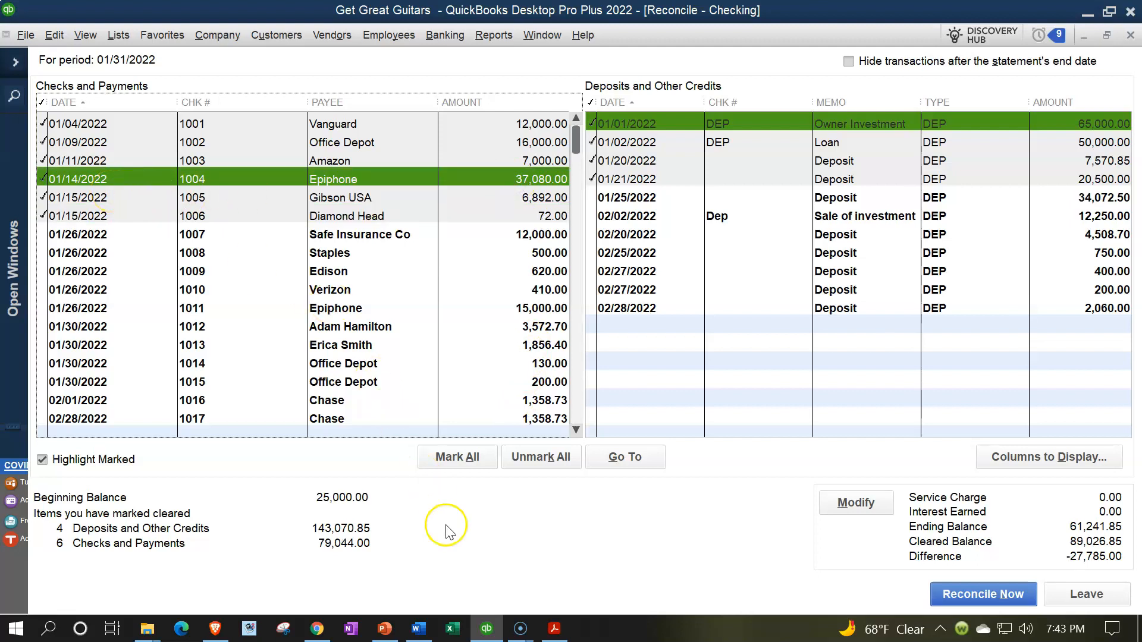
{"action": "left_click", "coordinate": [493, 630]}
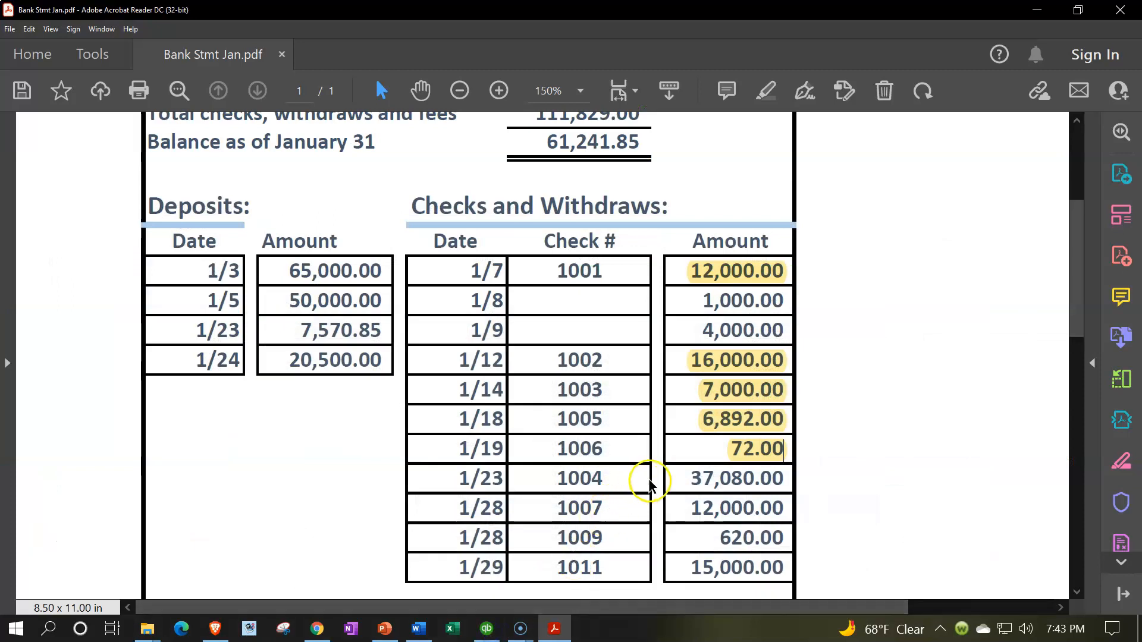
{"action": "left_click_drag", "start_coordinate": [693, 479], "coordinate": [790, 476]}
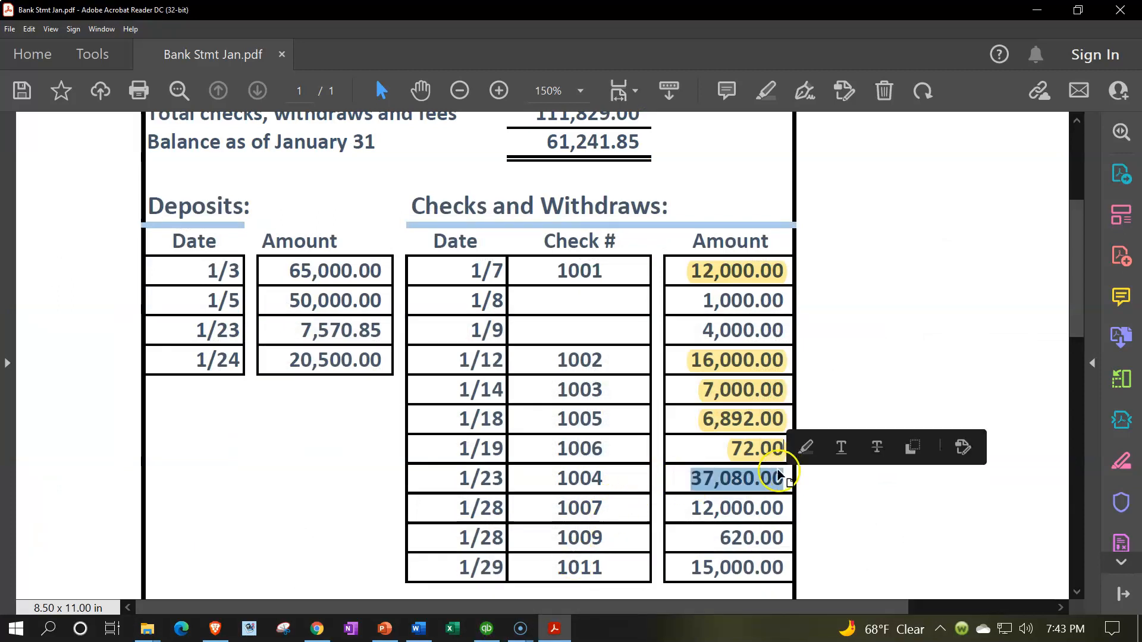
{"action": "left_click", "coordinate": [806, 447]}
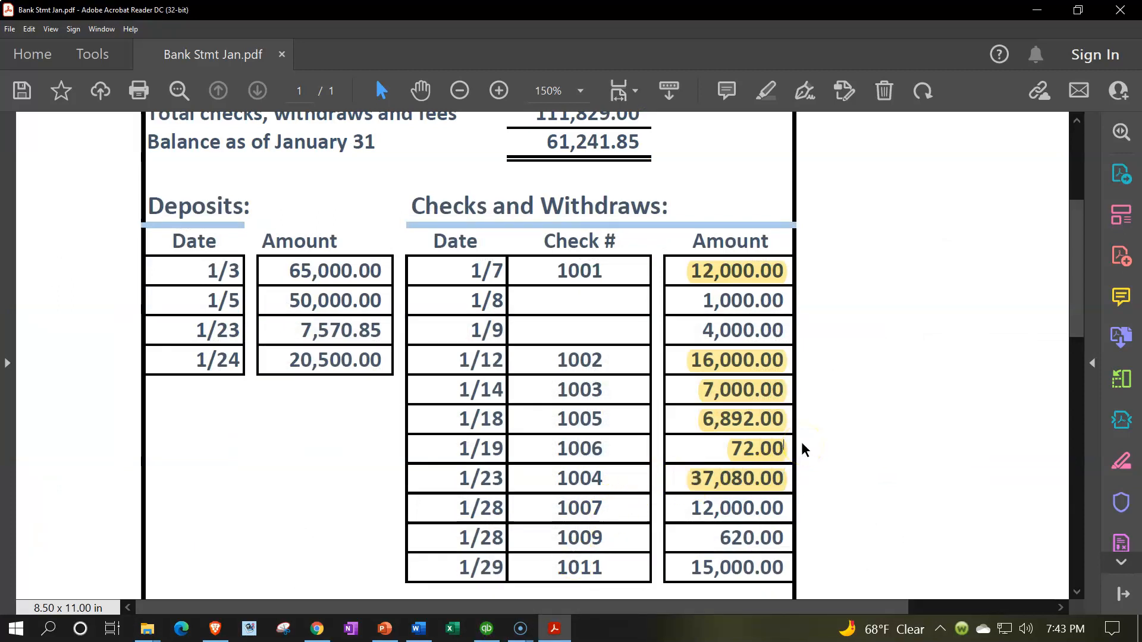
- Mark check 1007 as cleared in the QuickBooks reconciliation and highlight its 12,000.00 amount on the bank statement PDF
{"action": "scroll", "coordinate": [803, 446], "scroll_direction": "down", "scroll_amount": 1}
{"action": "left_click", "coordinate": [796, 438]}
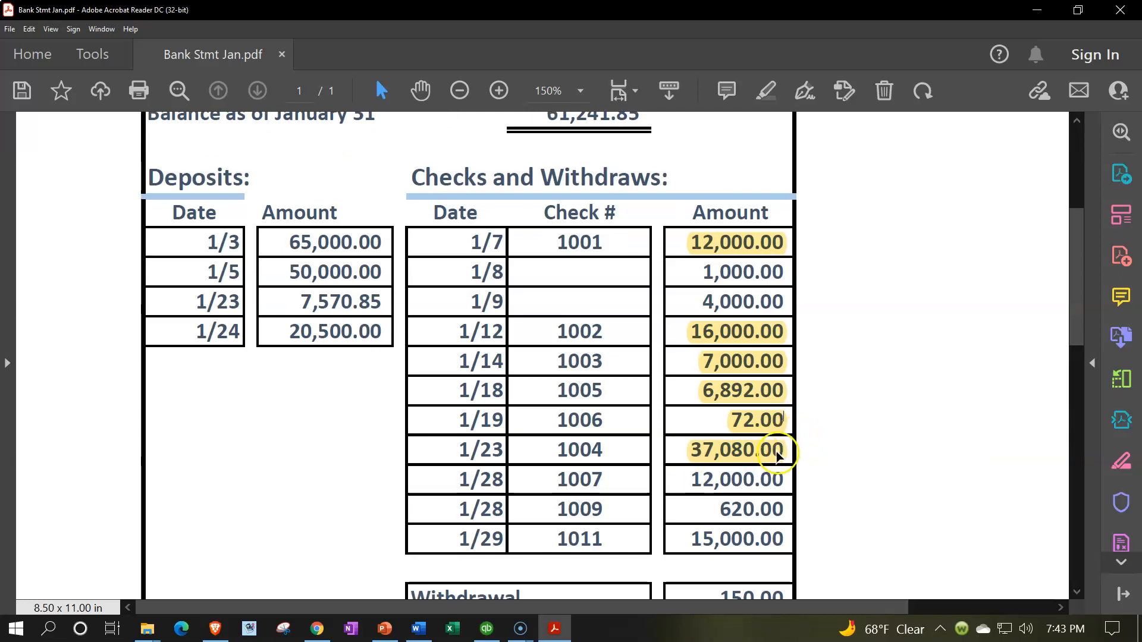
{"action": "left_click", "coordinate": [491, 635]}
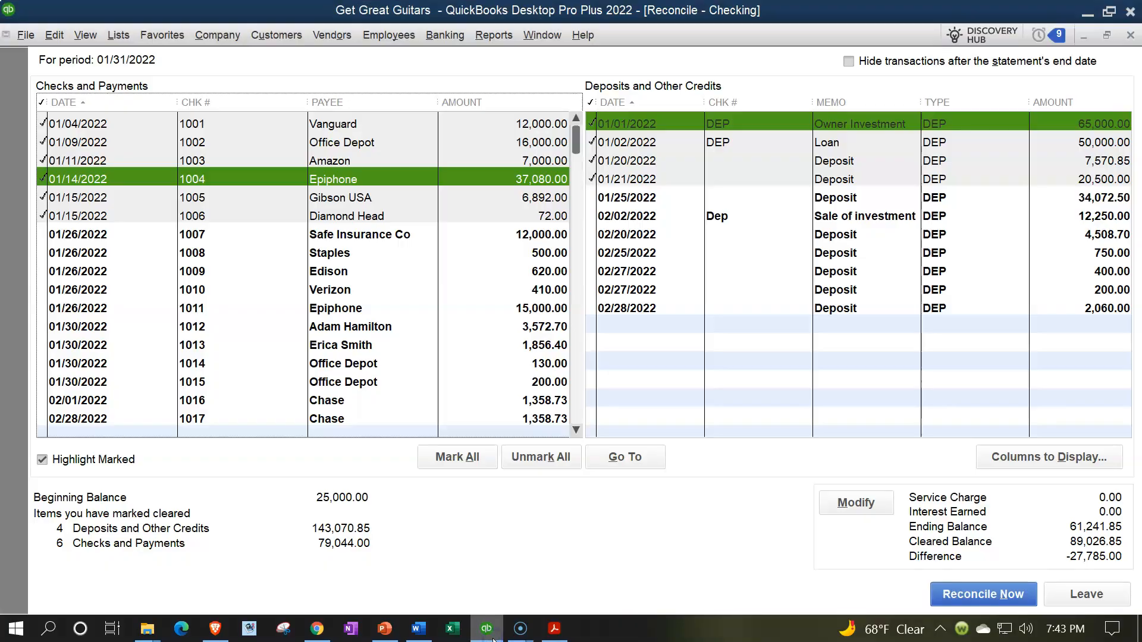
{"action": "left_click", "coordinate": [516, 237]}
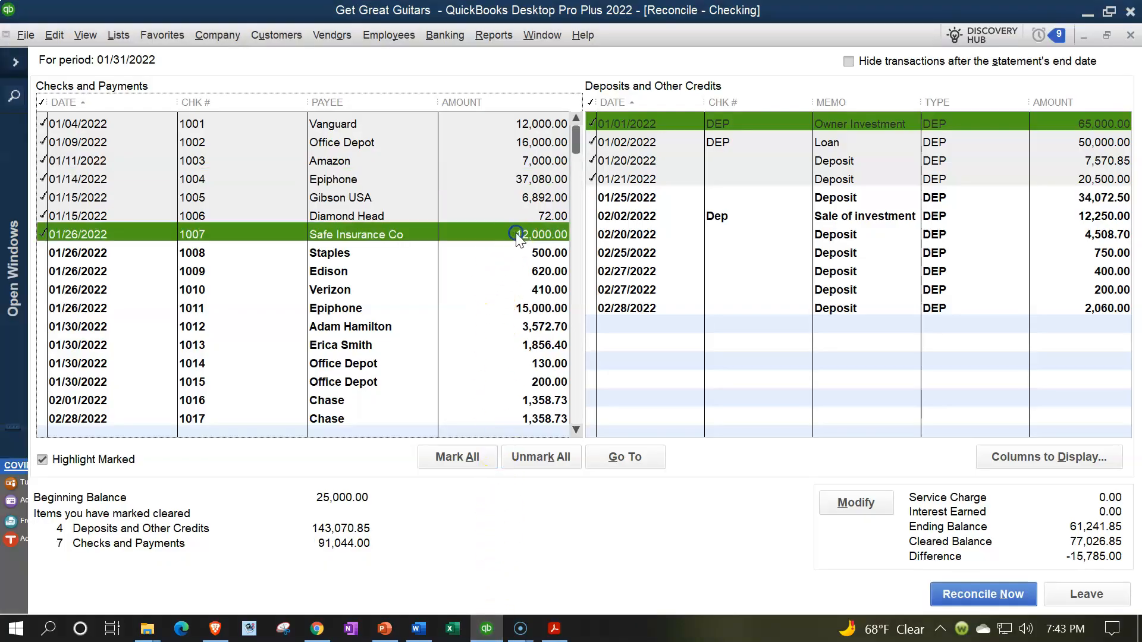
{"action": "left_click", "coordinate": [488, 638]}
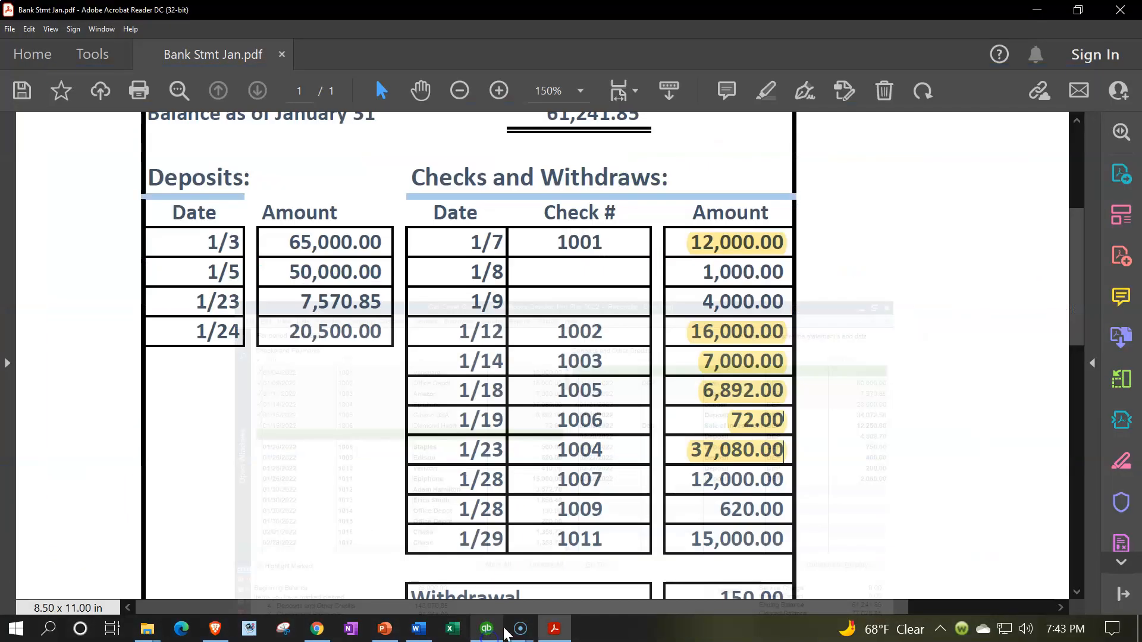
{"action": "left_click_drag", "start_coordinate": [690, 479], "coordinate": [782, 478]}
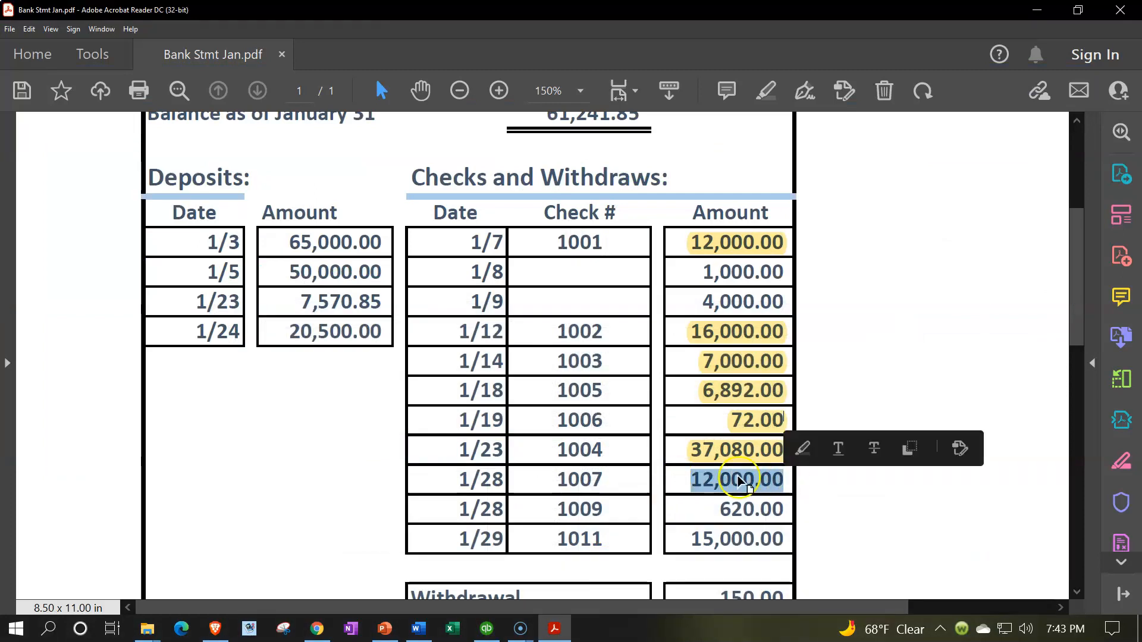
{"action": "left_click", "coordinate": [806, 450]}
- Mark checks 1011 (15,000.00) and 1009 (620.00) as cleared in the QuickBooks reconciliation, checking them against the bank statement PDF
{"action": "scroll", "coordinate": [812, 450], "scroll_direction": "down", "scroll_amount": 1}
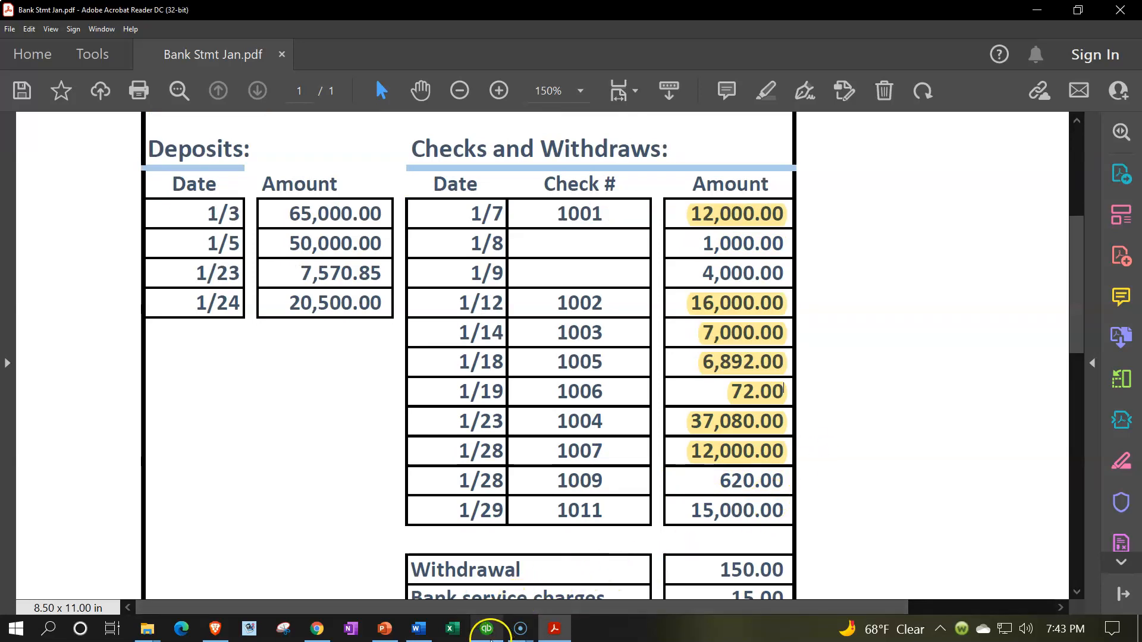
{"action": "left_click", "coordinate": [489, 629]}
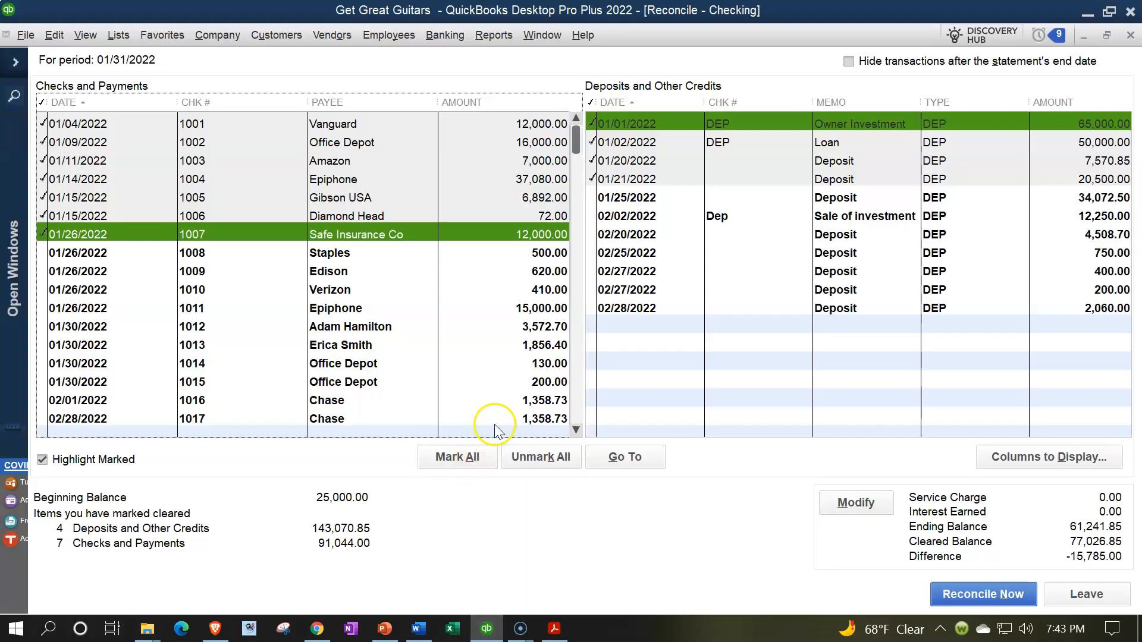
{"action": "left_click", "coordinate": [523, 310]}
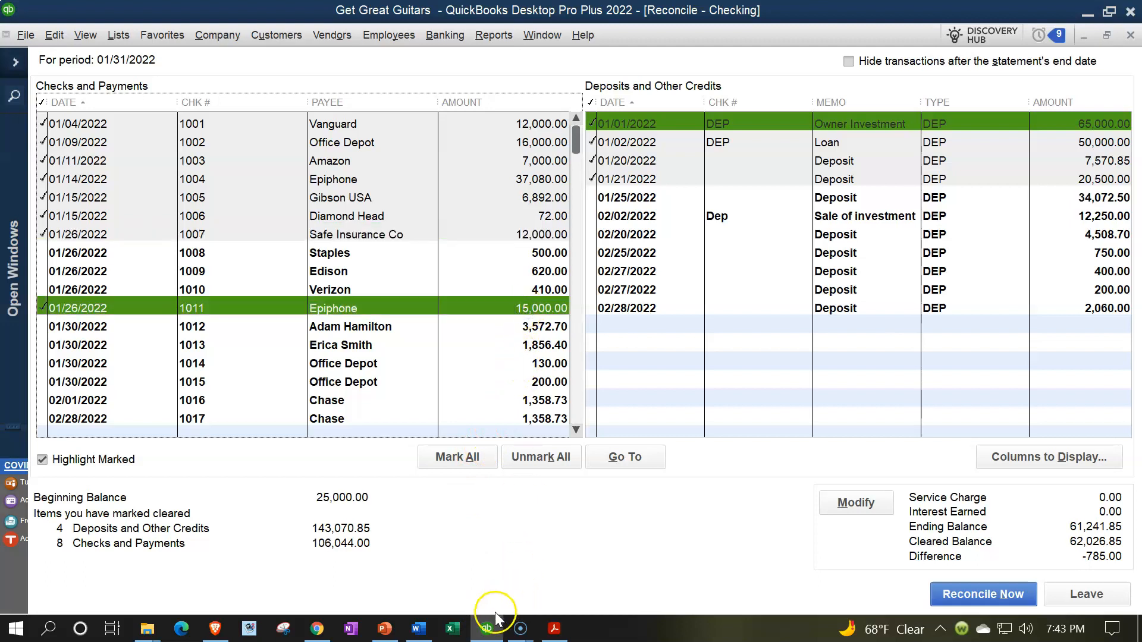
{"action": "left_click", "coordinate": [553, 632]}
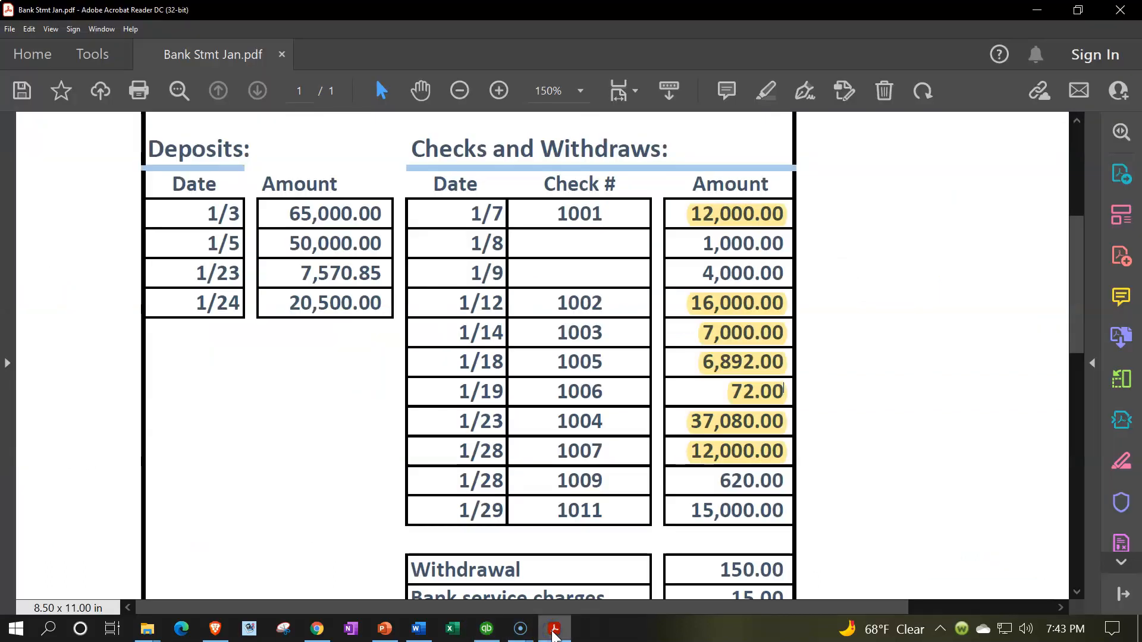
{"action": "left_click", "coordinate": [553, 632]}
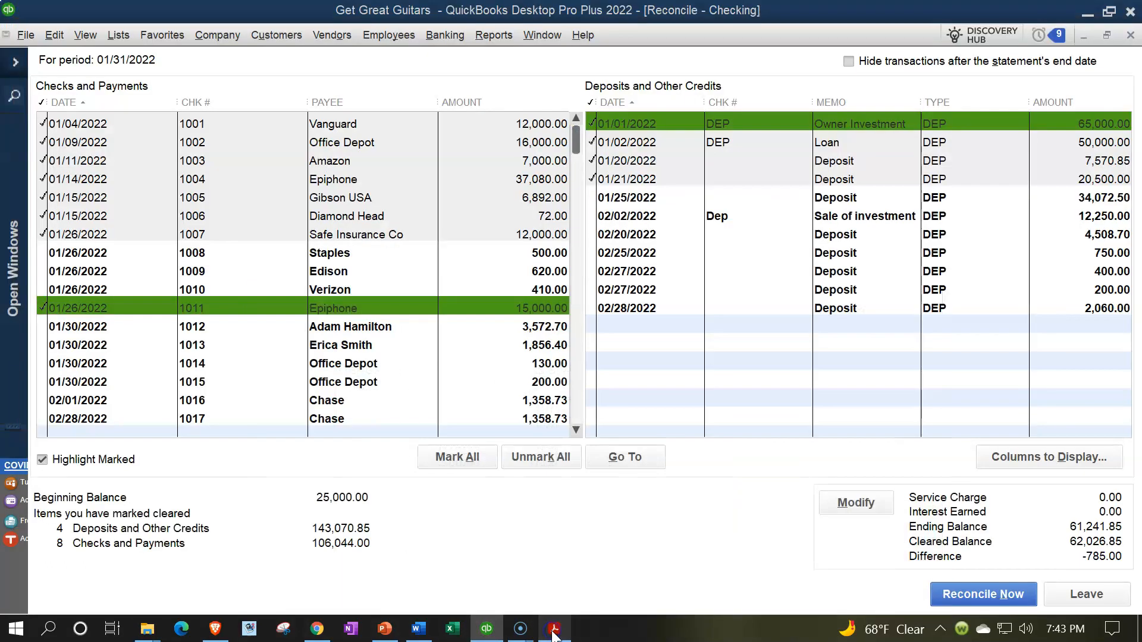
{"action": "left_click", "coordinate": [546, 272]}
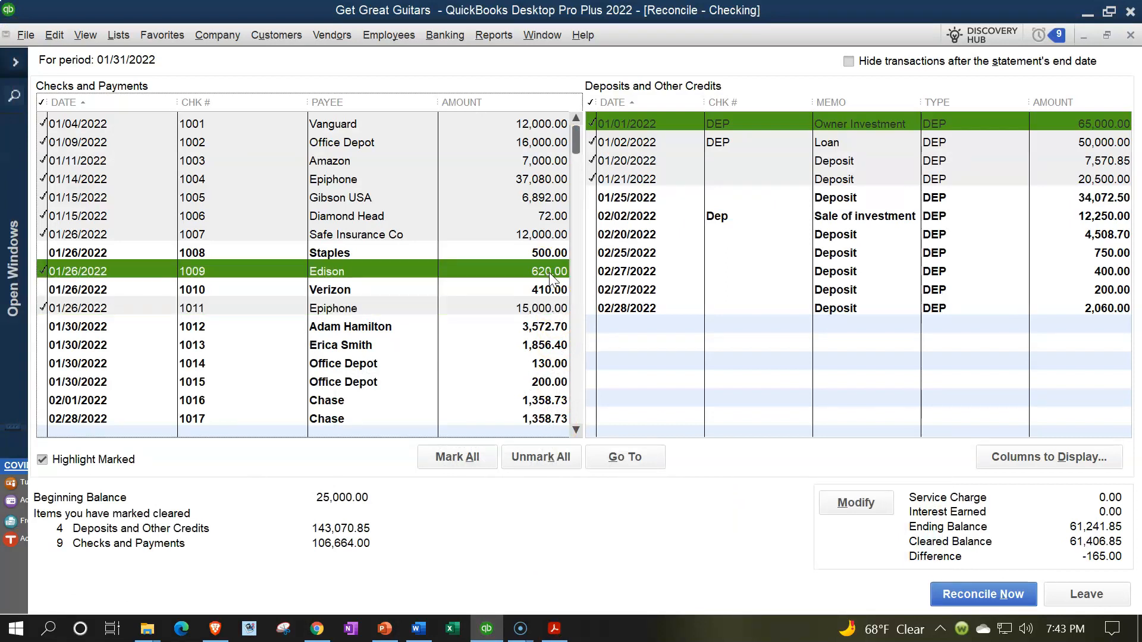
- Hide transactions dated after the statement's end date in the checking reconciliation
{"action": "left_click", "coordinate": [541, 283]}
{"action": "left_click", "coordinate": [850, 62]}
{"action": "left_click", "coordinate": [266, 345]}
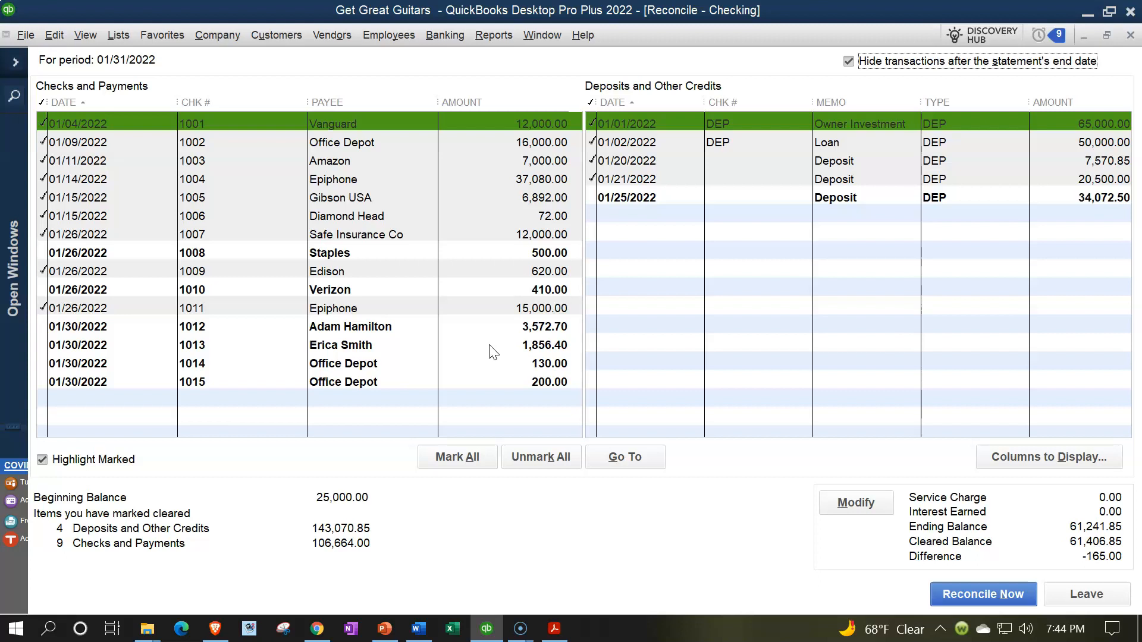
- Switch to the bank statement PDF and highlight the 620.00 and 15,000.00 amounts of checks 1009 and 1011
{"action": "left_click", "coordinate": [552, 628]}
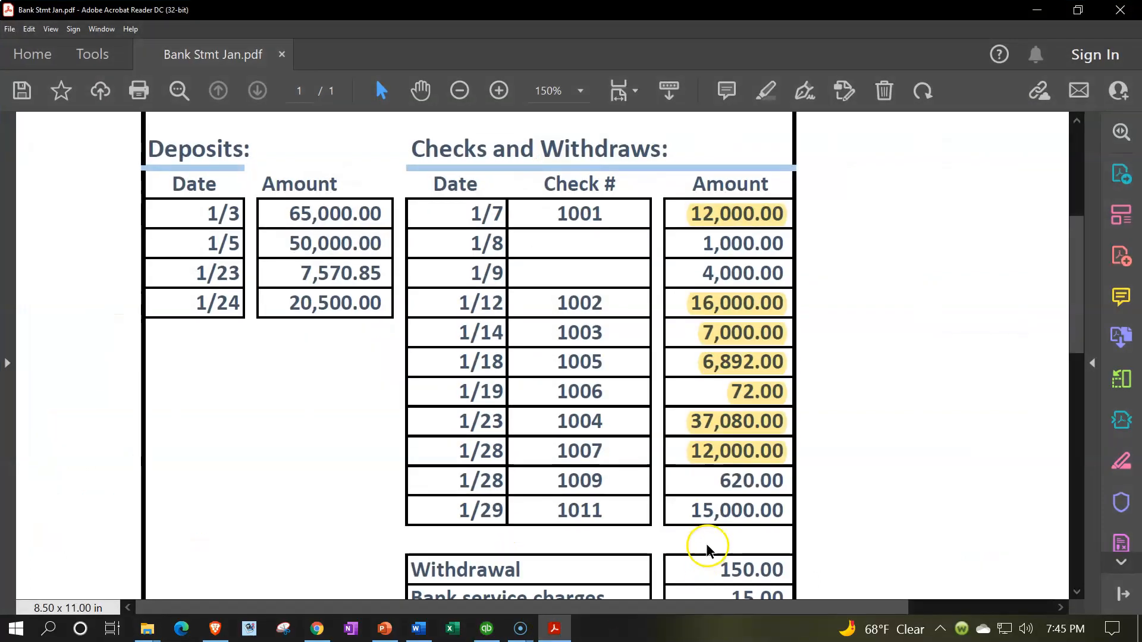
{"action": "scroll", "coordinate": [708, 523], "scroll_direction": "down", "scroll_amount": 1}
{"action": "left_click_drag", "start_coordinate": [716, 453], "coordinate": [737, 487]}
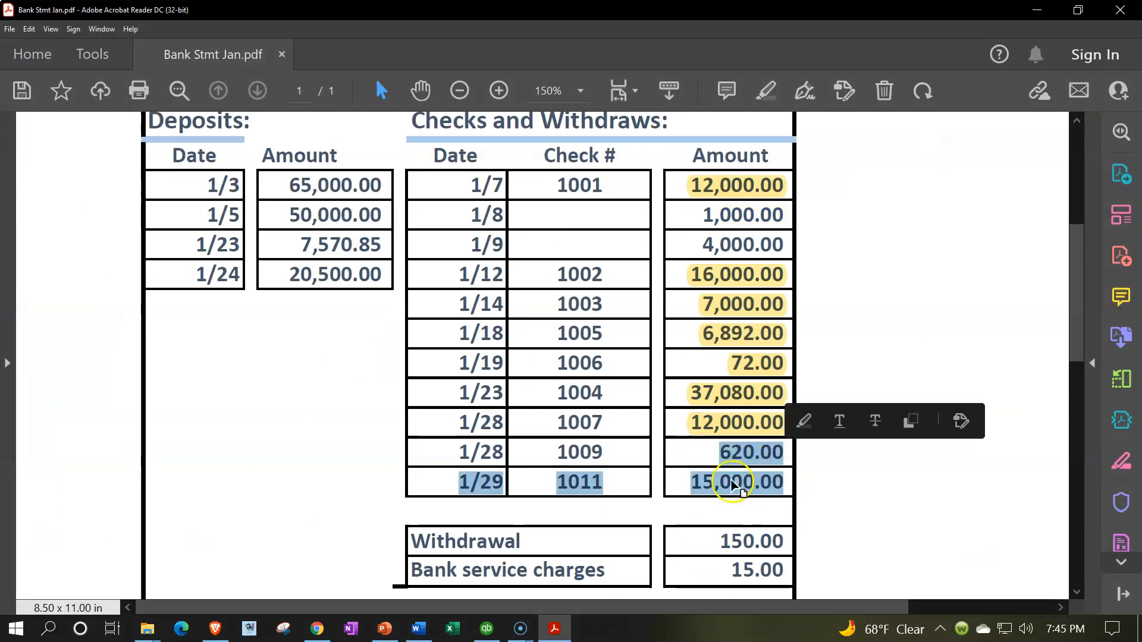
{"action": "left_click", "coordinate": [804, 420]}
- Highlight the deposit amounts 65,000.00, 50,000.00, 7,570.85 and 20,500.00 on the bank statement PDF
{"action": "scroll", "coordinate": [234, 265], "scroll_direction": "up", "scroll_amount": 1}
{"action": "left_click_drag", "start_coordinate": [197, 212], "coordinate": [381, 296]}
{"action": "left_click_drag", "start_coordinate": [284, 216], "coordinate": [393, 209]}
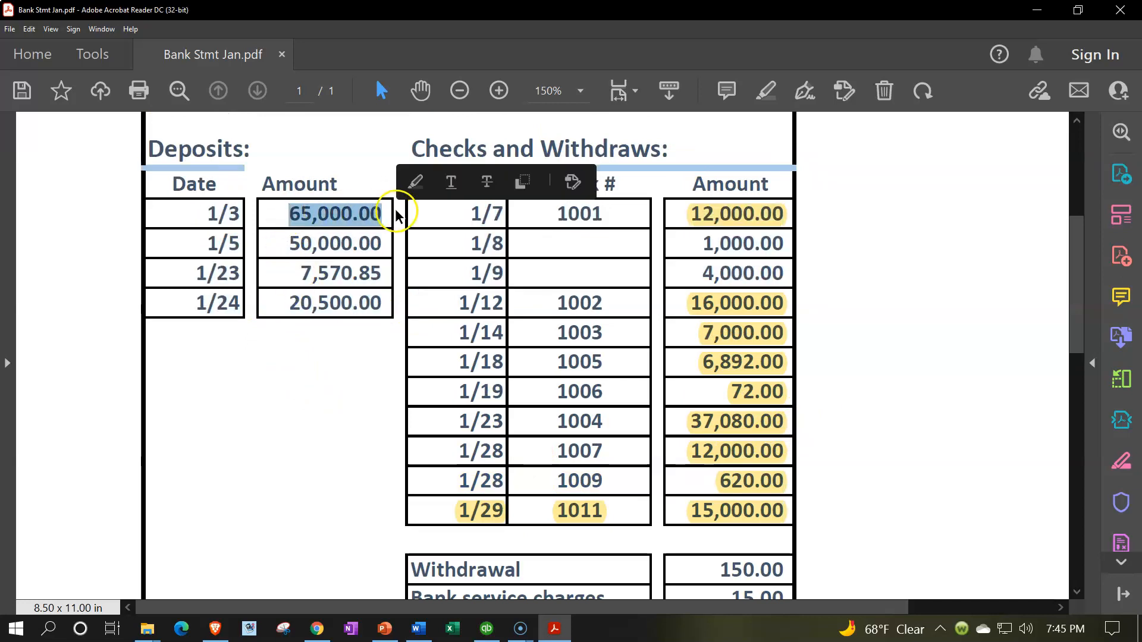
{"action": "left_click", "coordinate": [415, 182]}
{"action": "left_click_drag", "start_coordinate": [299, 244], "coordinate": [379, 241]}
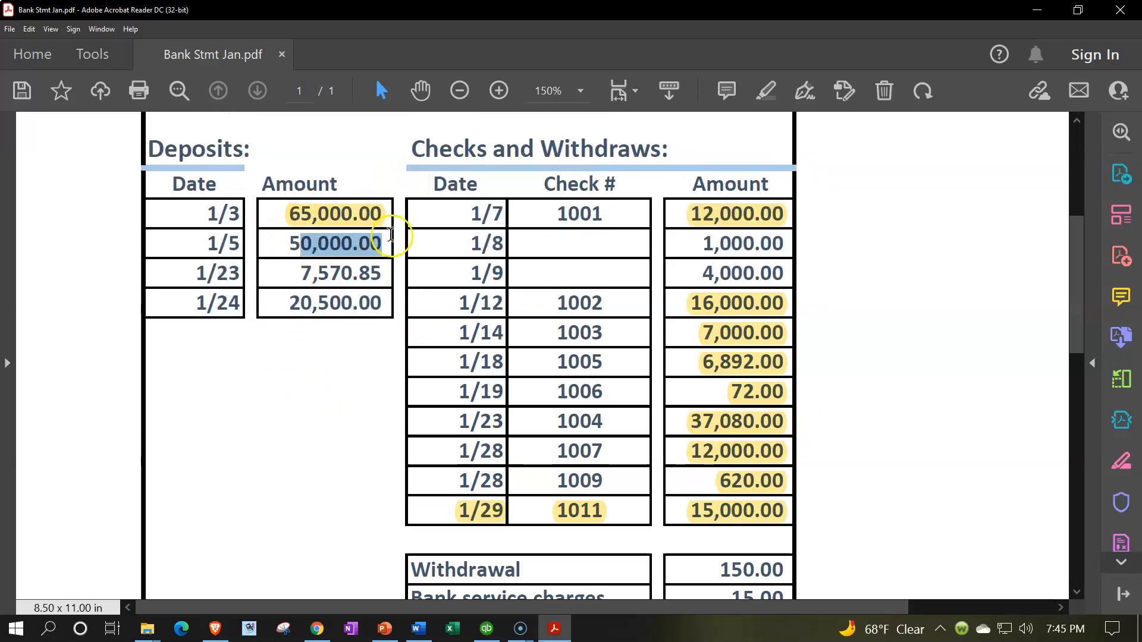
{"action": "left_click", "coordinate": [403, 241]}
{"action": "left_click_drag", "start_coordinate": [299, 274], "coordinate": [383, 272]}
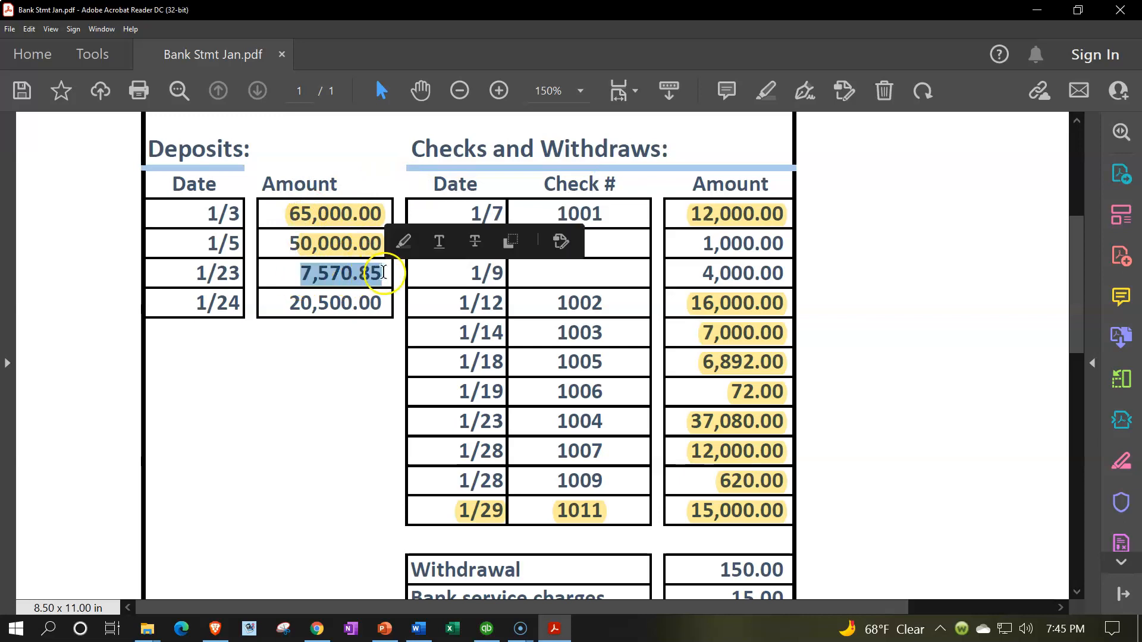
{"action": "left_click", "coordinate": [403, 241]}
{"action": "left_click_drag", "start_coordinate": [284, 304], "coordinate": [407, 306]}
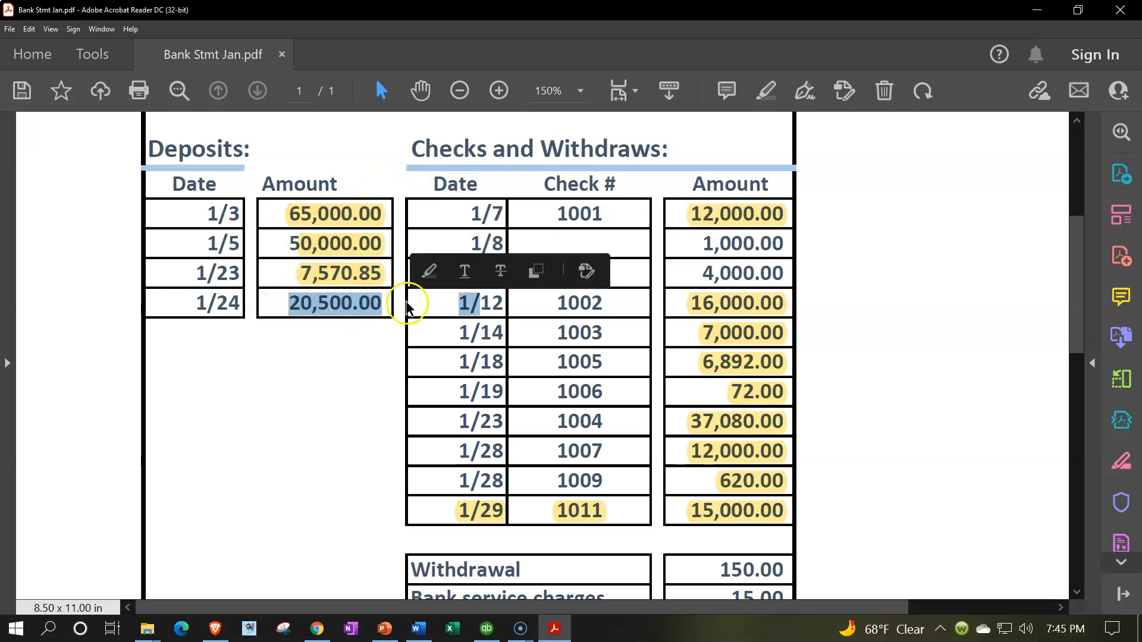
{"action": "left_click", "coordinate": [429, 271]}
- Examine the withdrawal and bank service charges lines below the checks on the bank statement PDF
{"action": "scroll", "coordinate": [477, 373], "scroll_direction": "down", "scroll_amount": 2}
{"action": "scroll", "coordinate": [477, 373], "scroll_direction": "down", "scroll_amount": 1}
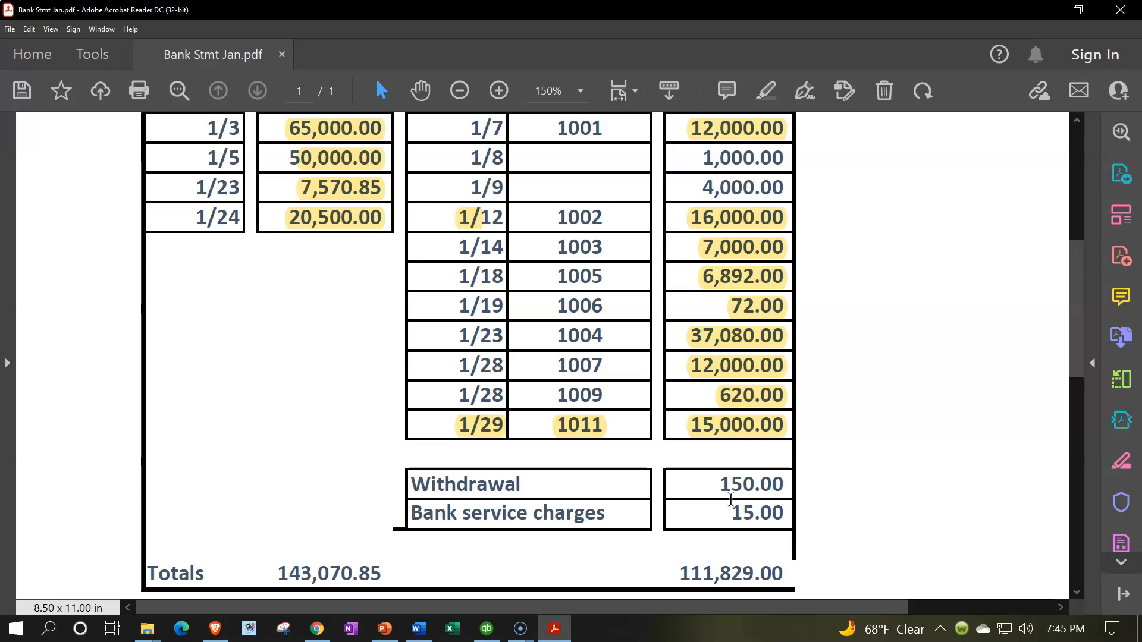
{"action": "left_click", "coordinate": [726, 485]}
{"action": "left_click", "coordinate": [728, 473]}
{"action": "left_click", "coordinate": [718, 512]}
{"action": "left_click", "coordinate": [580, 512]}
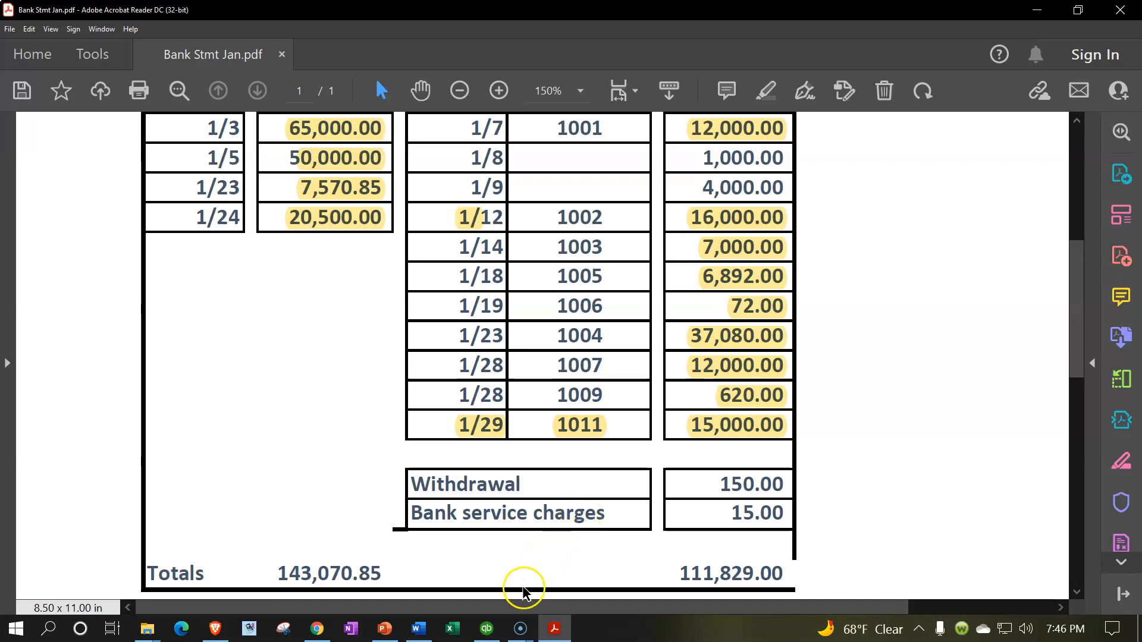
- Switch to QuickBooks and open the Checking account register from the chart of accounts
{"action": "left_click", "coordinate": [488, 629]}
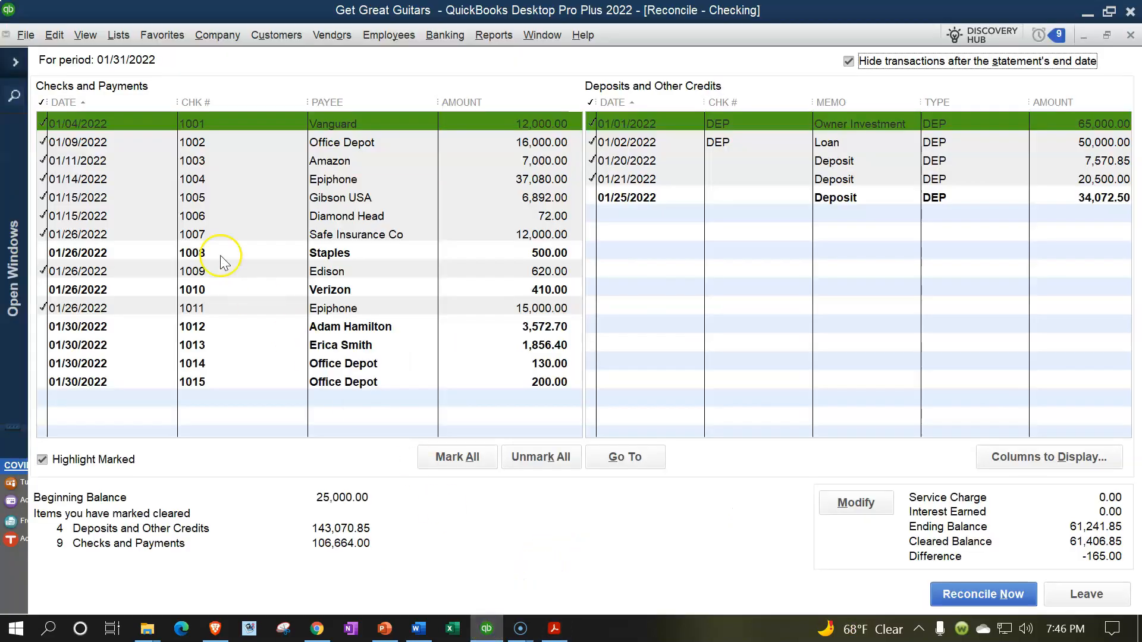
{"action": "left_click", "coordinate": [13, 61]}
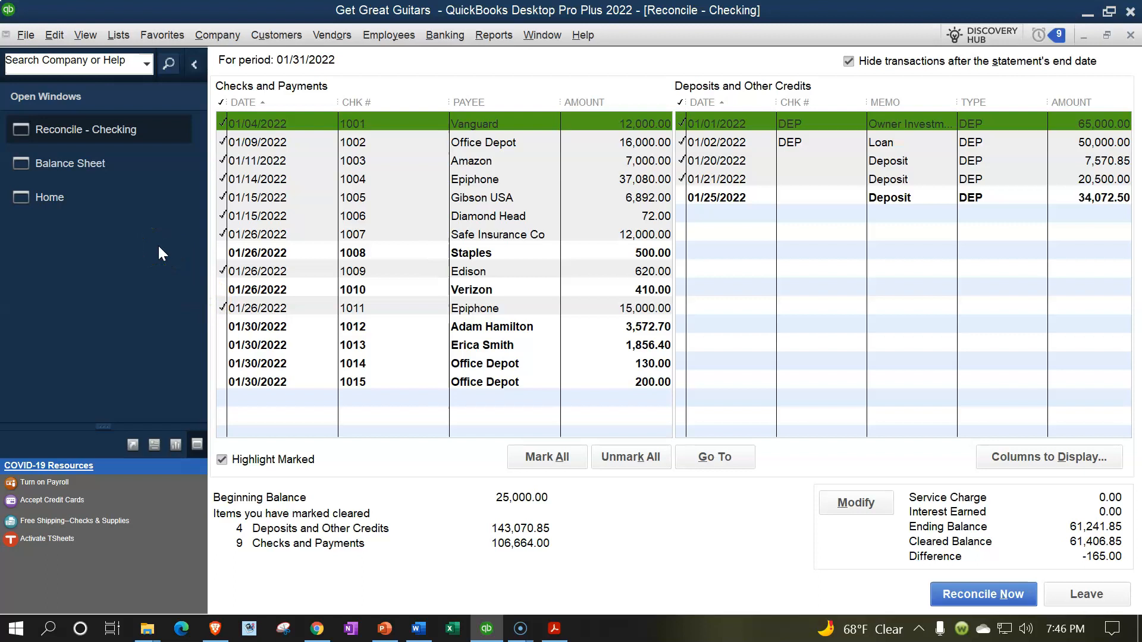
{"action": "left_click", "coordinate": [221, 36]}
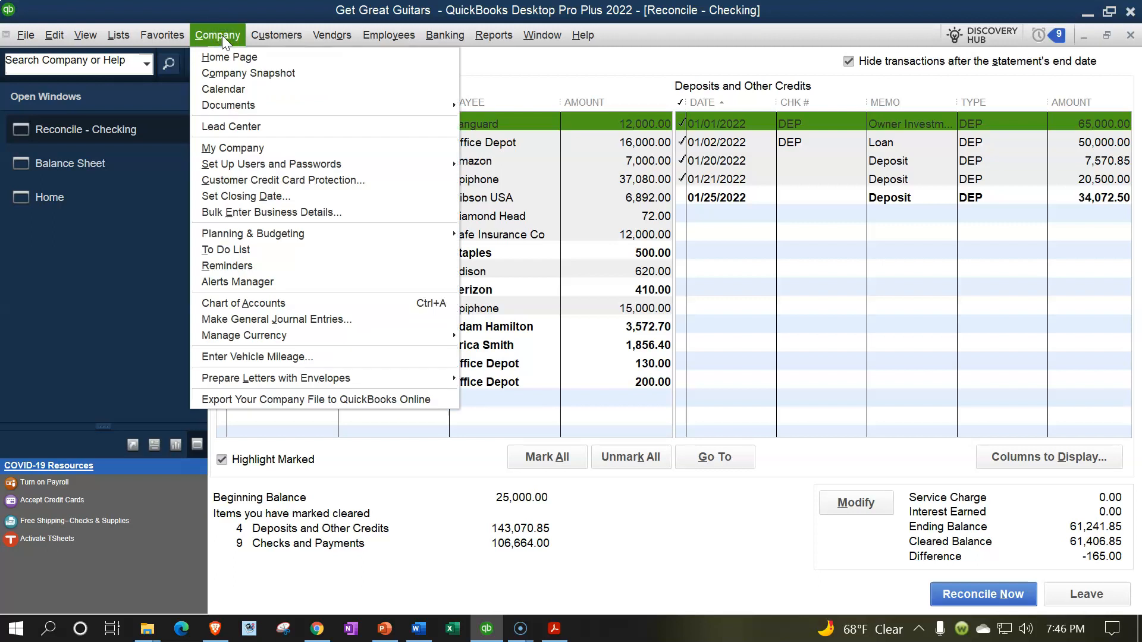
{"action": "left_click", "coordinate": [126, 36]}
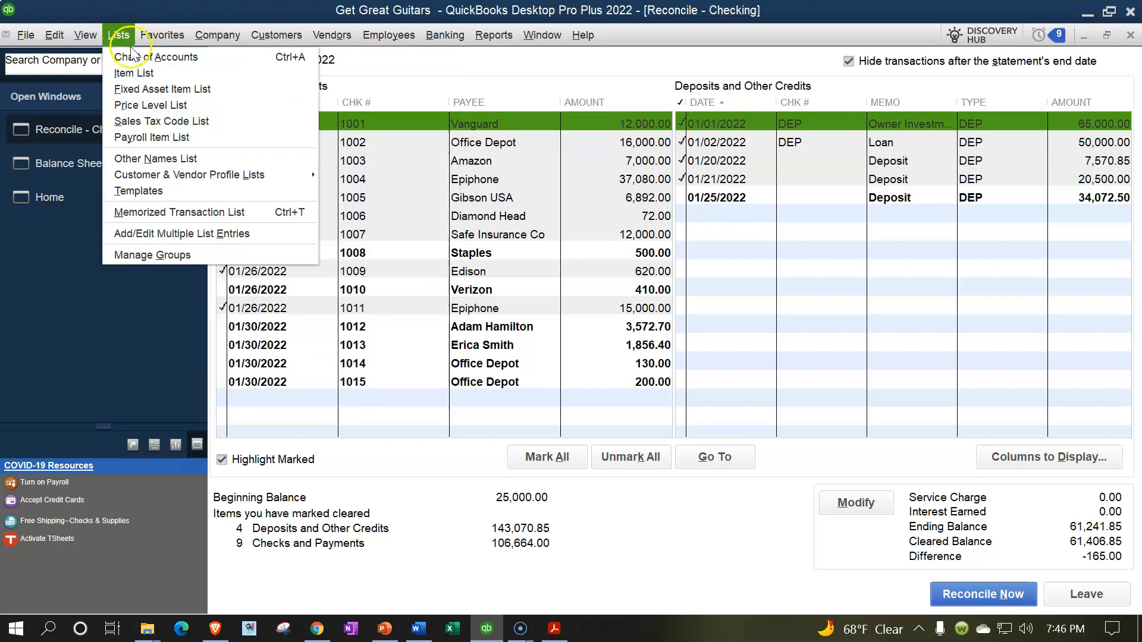
{"action": "left_click", "coordinate": [134, 57]}
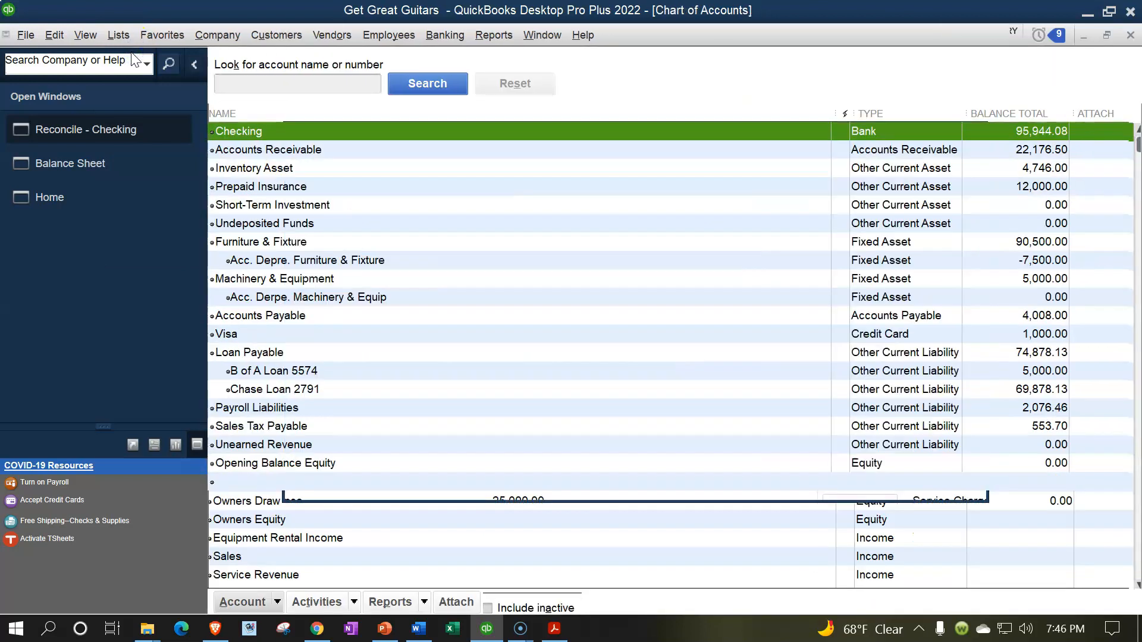
{"action": "double_click", "coordinate": [249, 134]}
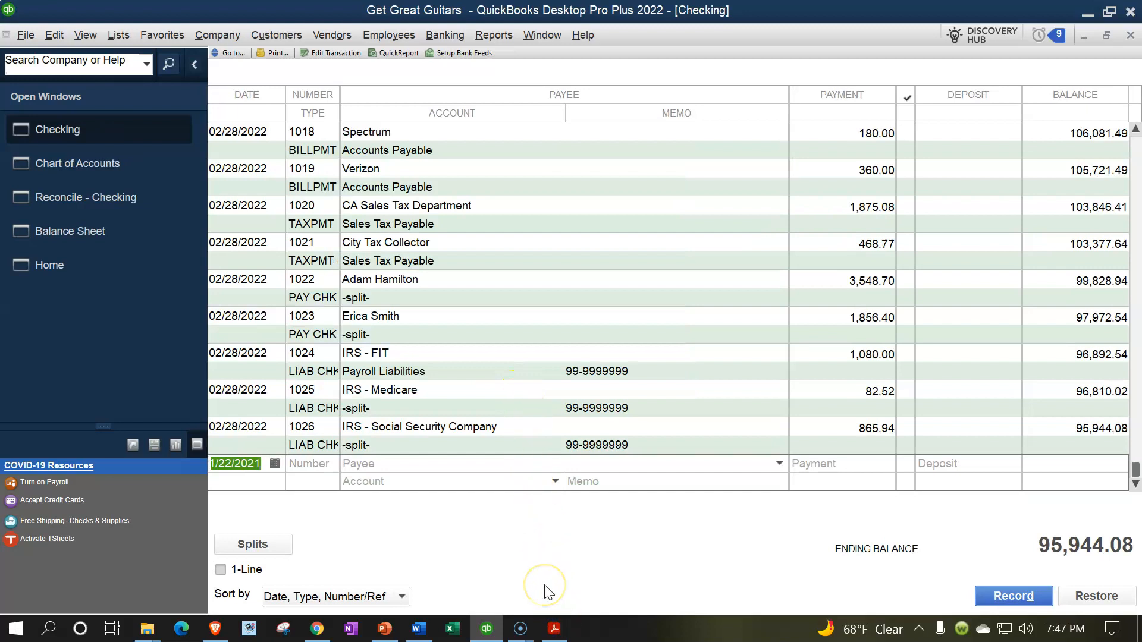
- Start a new register entry dated 01/31/2022, clearing its check number and leaving the payee blank
{"action": "type", "text": "01"}
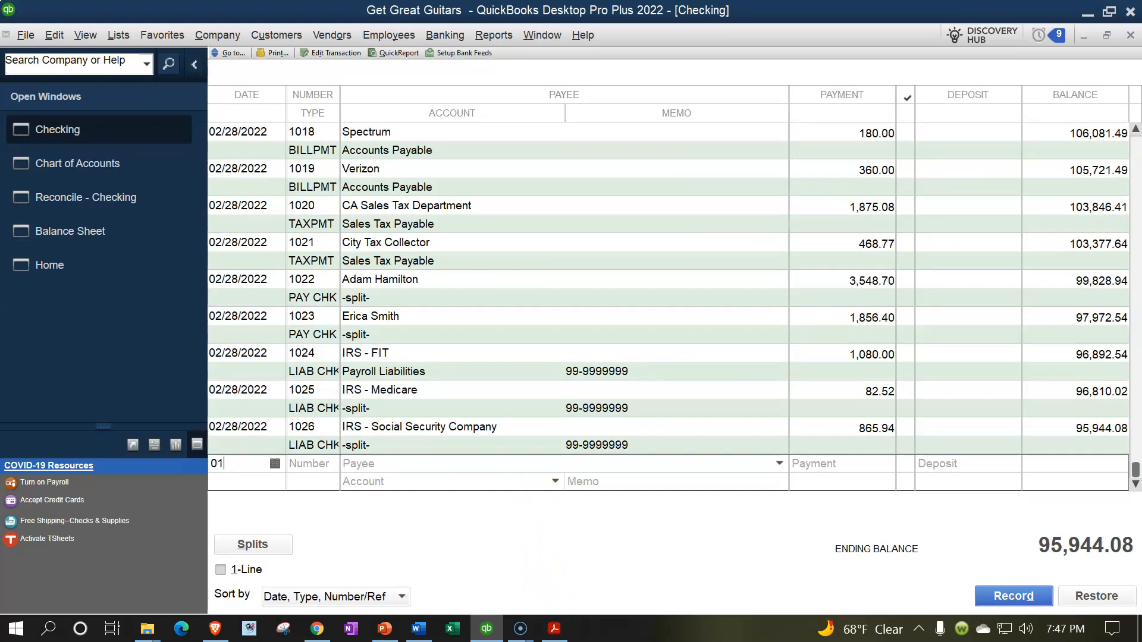
{"action": "type", "text": "/31/202"}
{"action": "key", "text": "Tab"}
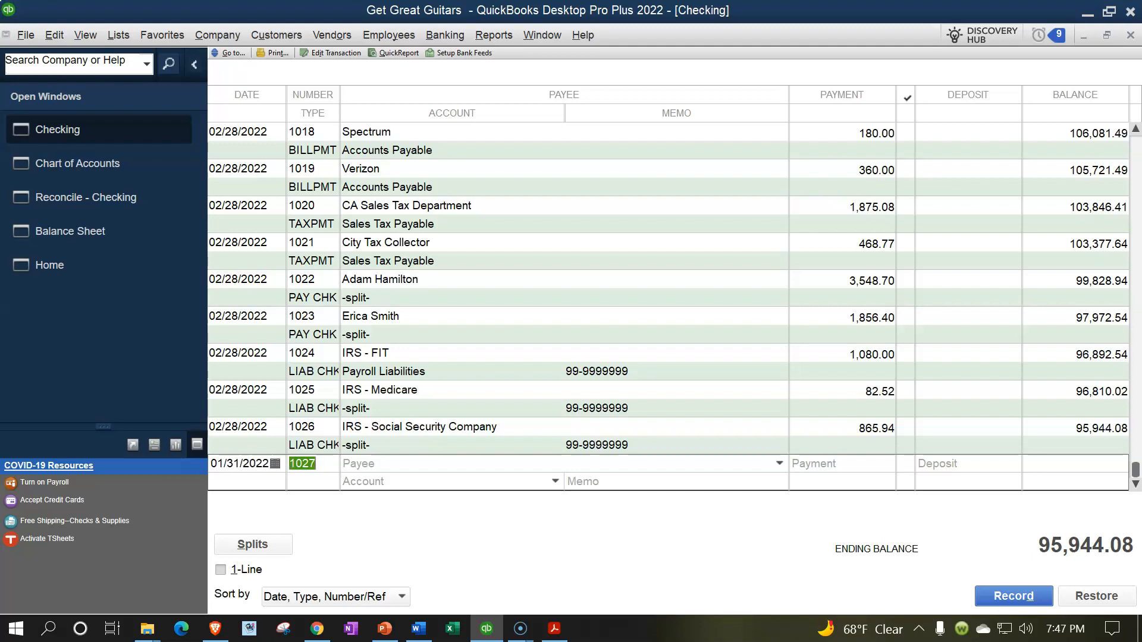
{"action": "left_click", "coordinate": [194, 64]}
{"action": "double_click", "coordinate": [122, 464]}
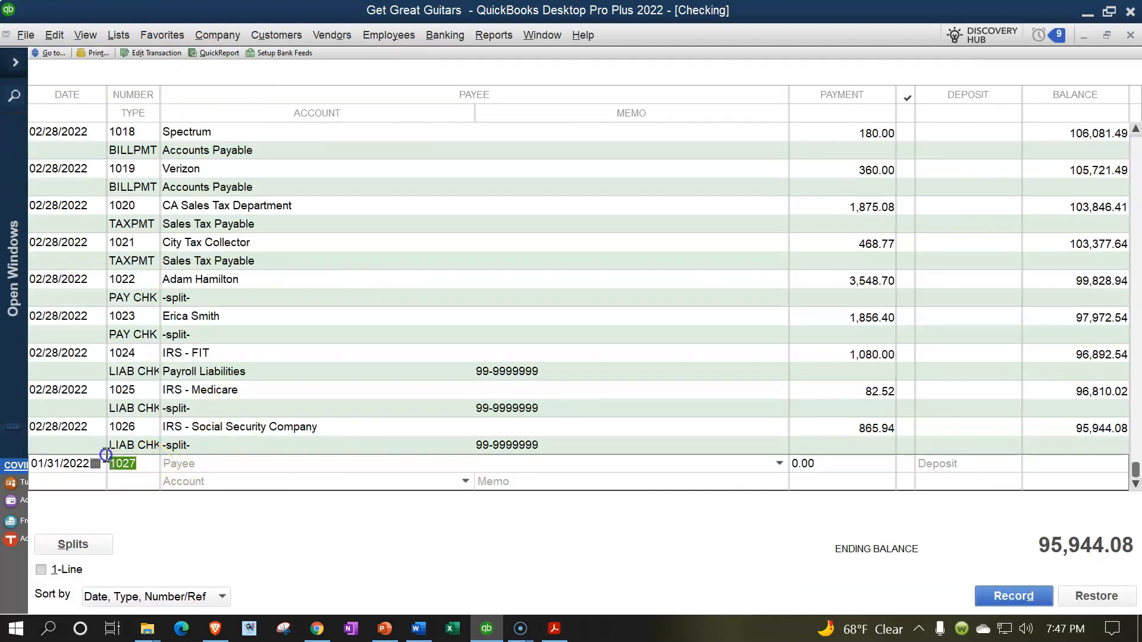
{"action": "key", "text": "Delete"}
{"action": "key", "text": "Tab"}
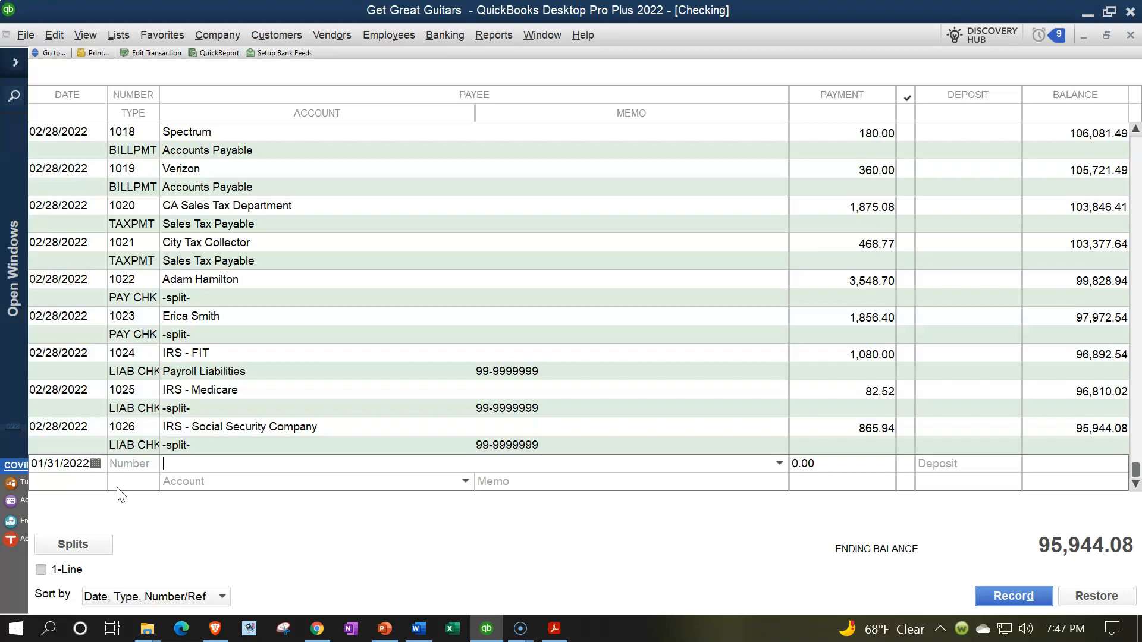
{"action": "key", "text": "Tab"}
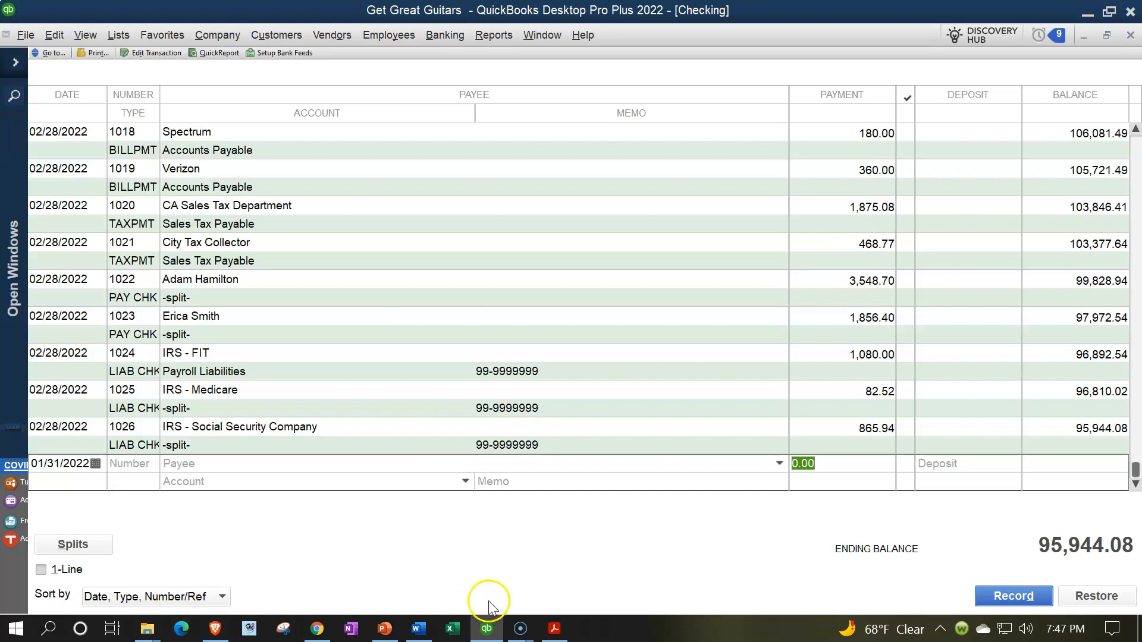
- Check the withdrawal amount on the bank statement PDF and enter a payment of 150 in the new register entry
{"action": "left_click", "coordinate": [548, 629]}
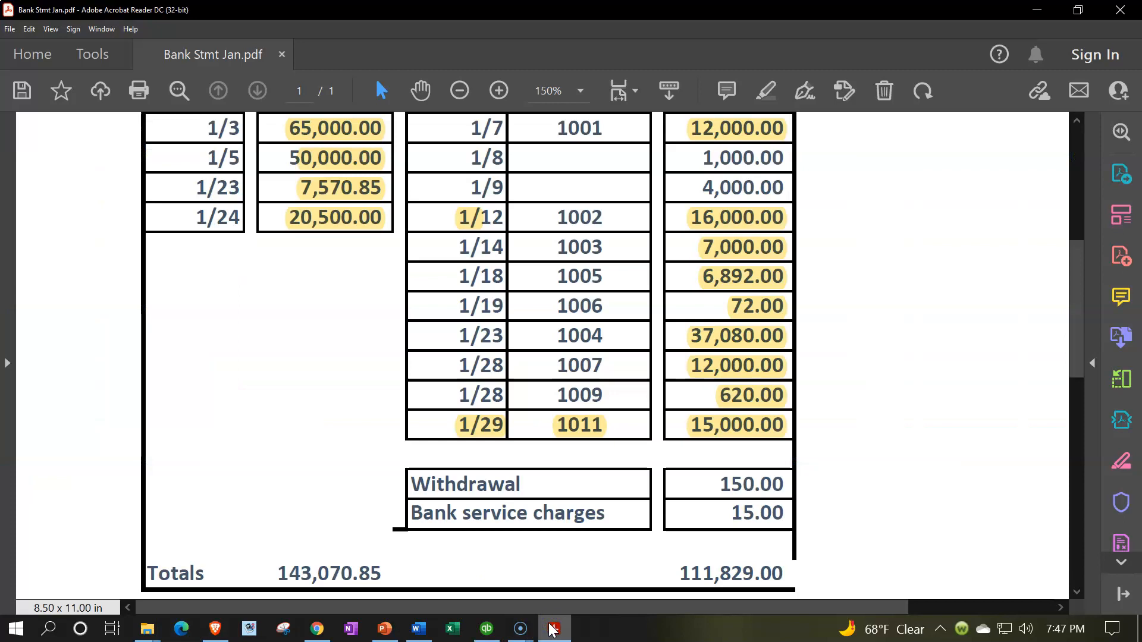
{"action": "left_click", "coordinate": [553, 629]}
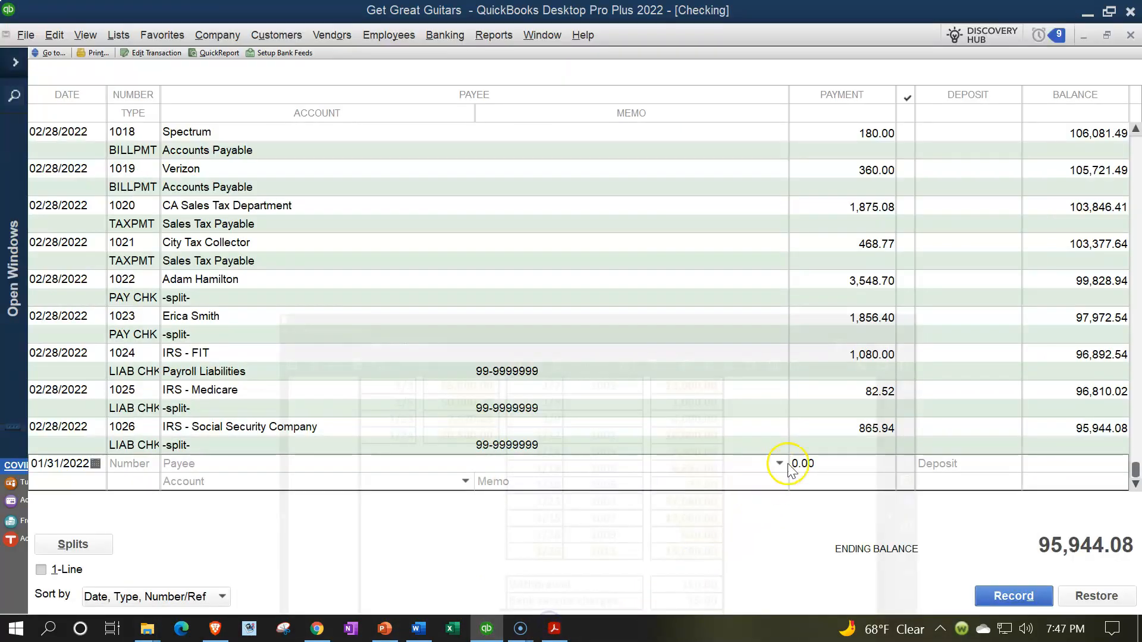
{"action": "left_click", "coordinate": [826, 461]}
{"action": "type", "text": "150"}
{"action": "key", "text": "Tab"}
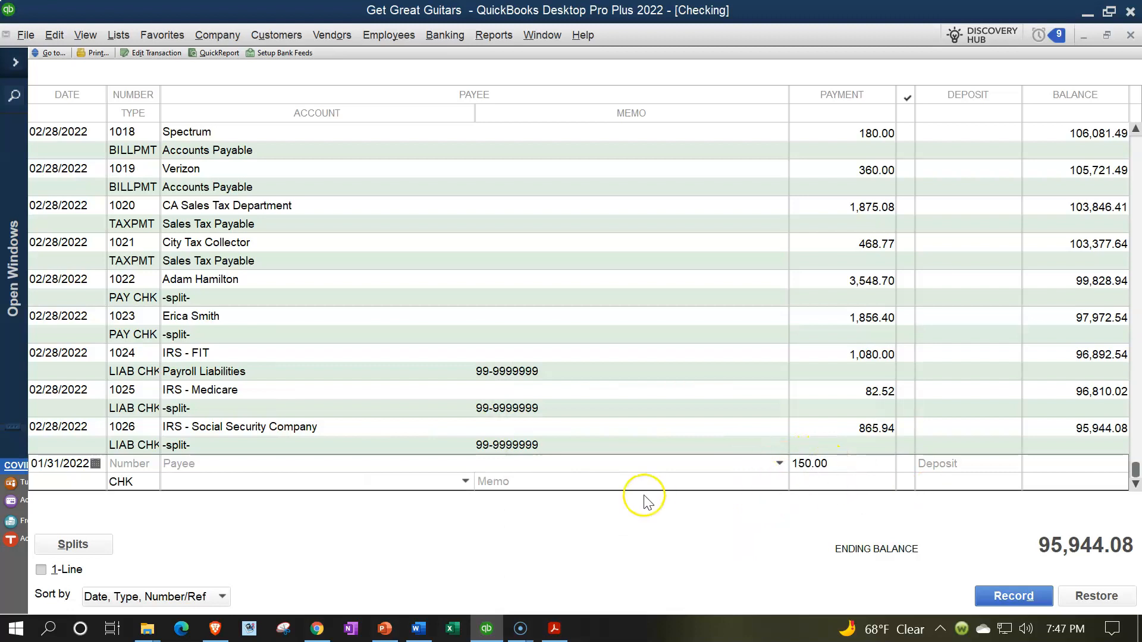
- Assign the 150.00 payment to a new expense account named Misc. Expense and record the register entry
{"action": "left_click", "coordinate": [465, 482]}
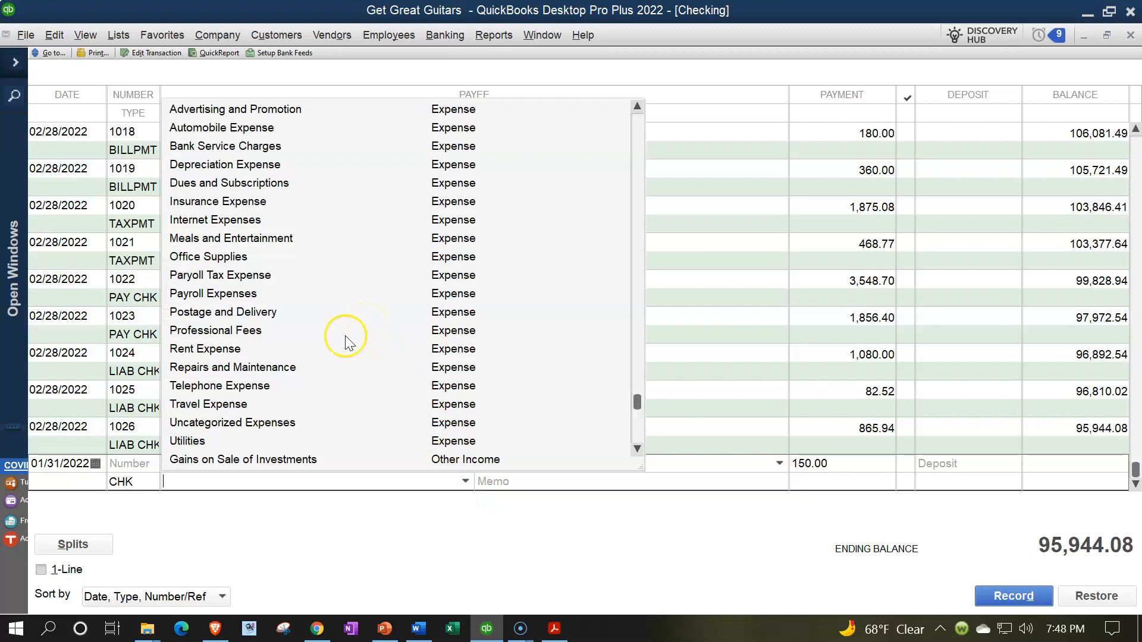
{"action": "type", "text": "Misc. Expense"}
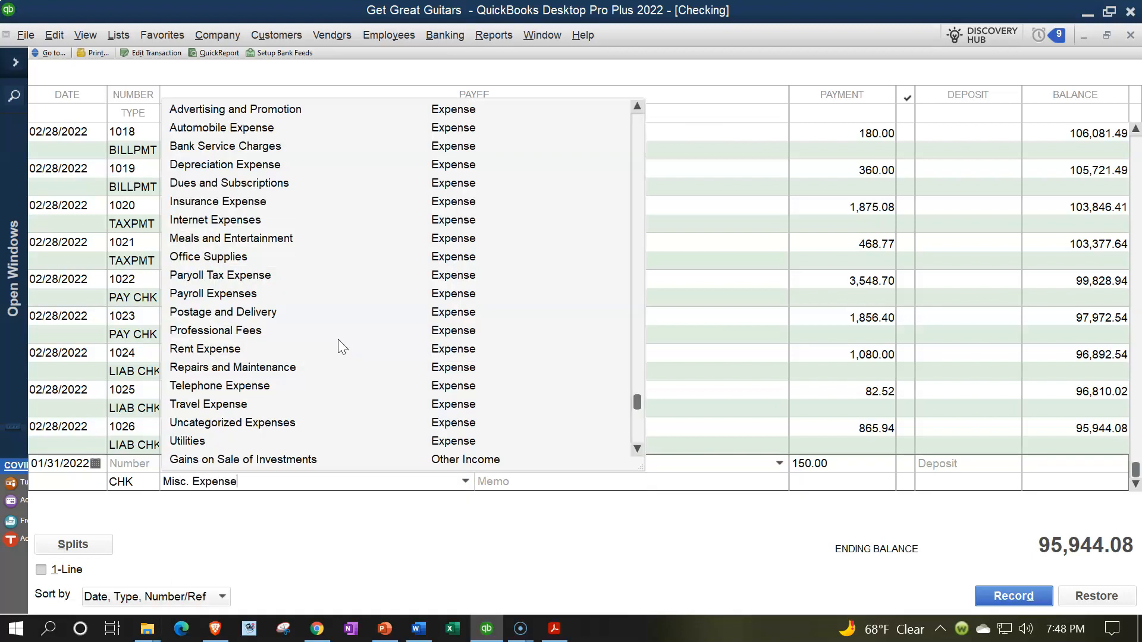
{"action": "key", "text": "Tab"}
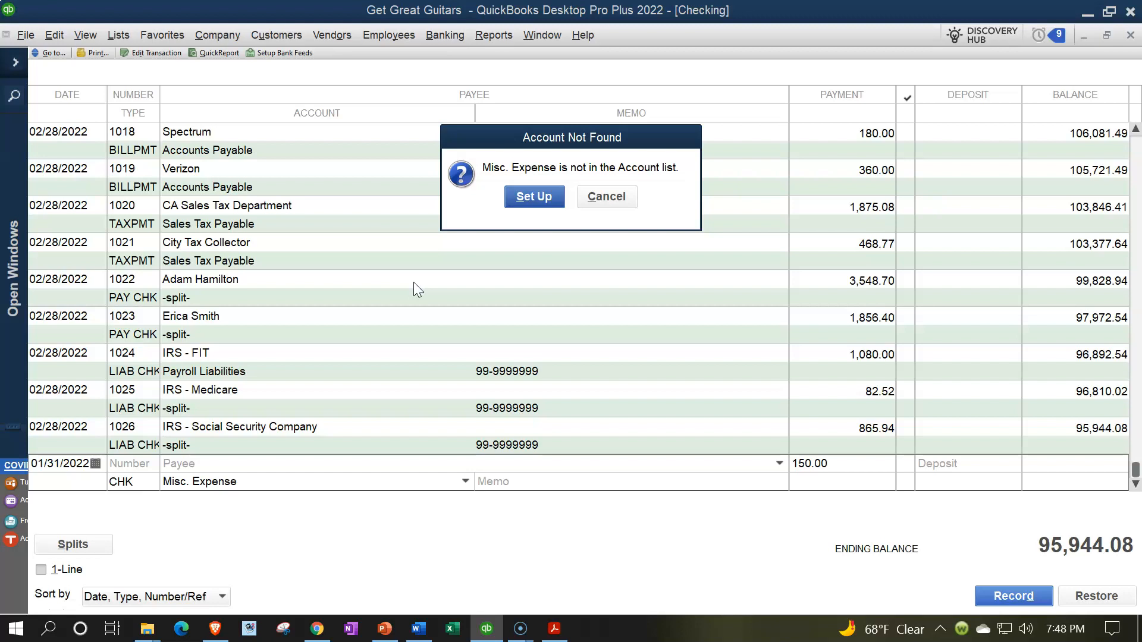
{"action": "left_click", "coordinate": [533, 198]}
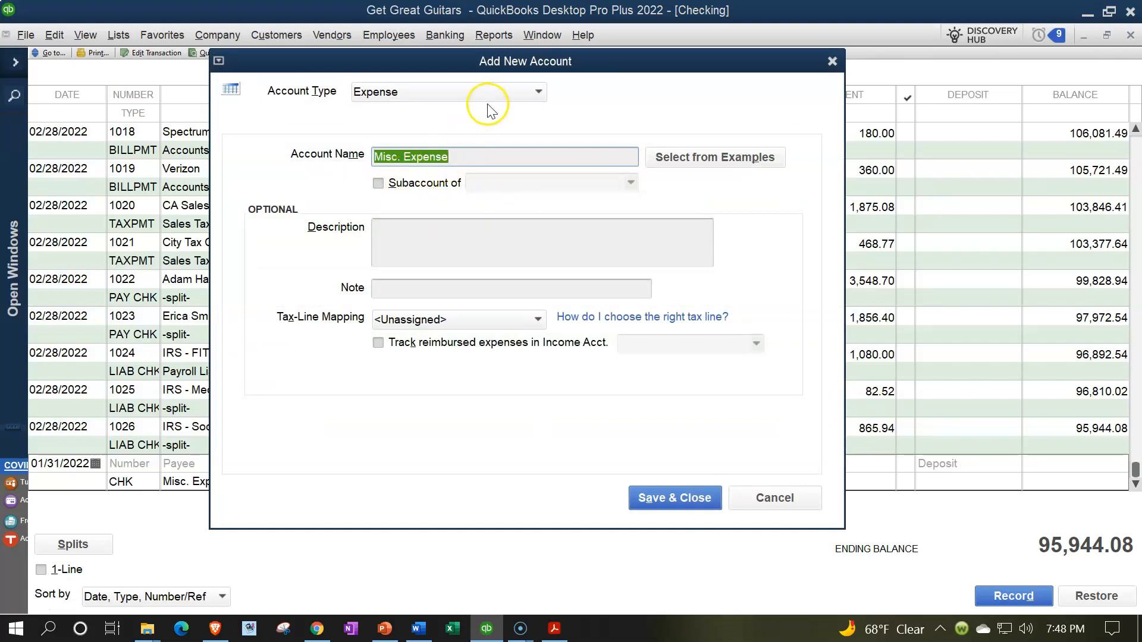
{"action": "left_click", "coordinate": [661, 510]}
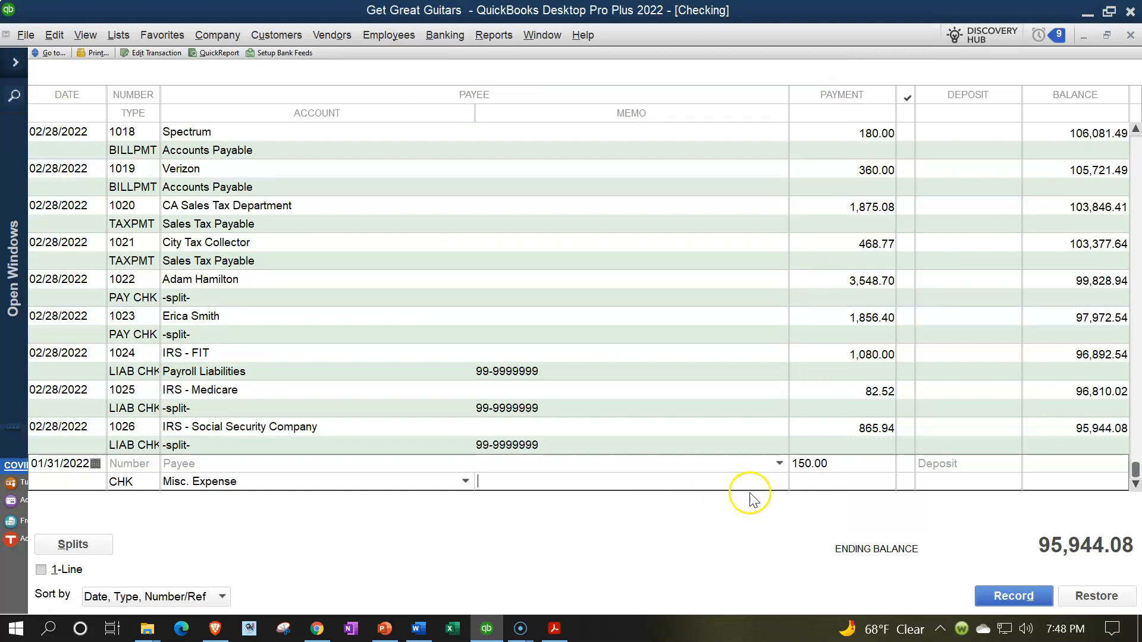
{"action": "left_click", "coordinate": [807, 487]}
{"action": "key", "text": "Return"}
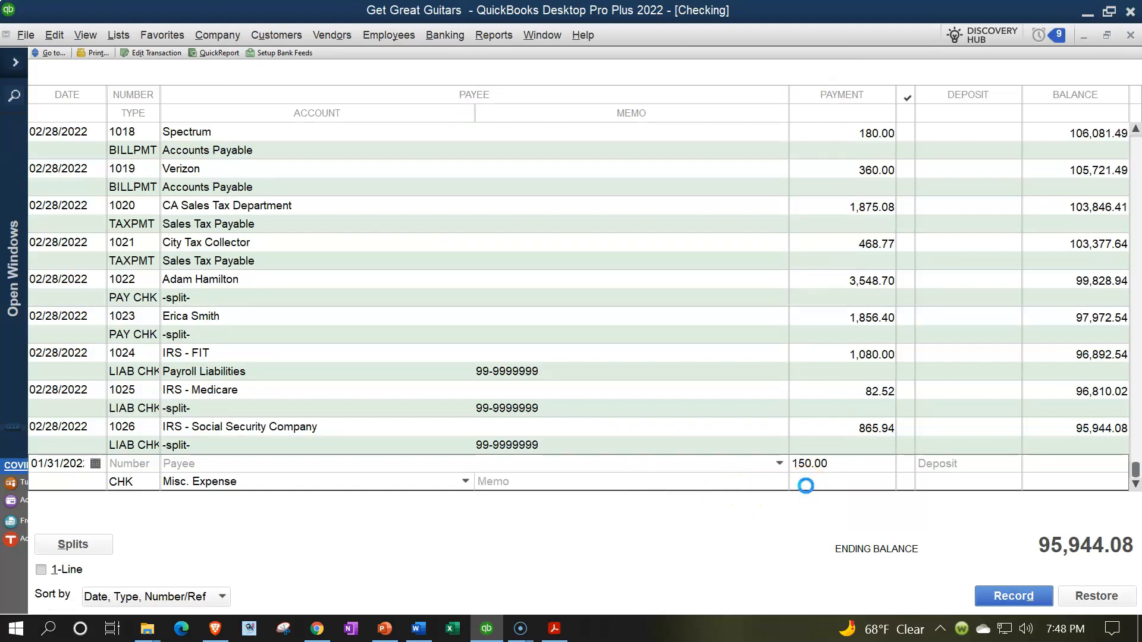
- Return to the Checking reconciliation and mark the 01/31/2022 payment of 150.00 as cleared
{"action": "left_click", "coordinate": [16, 62]}
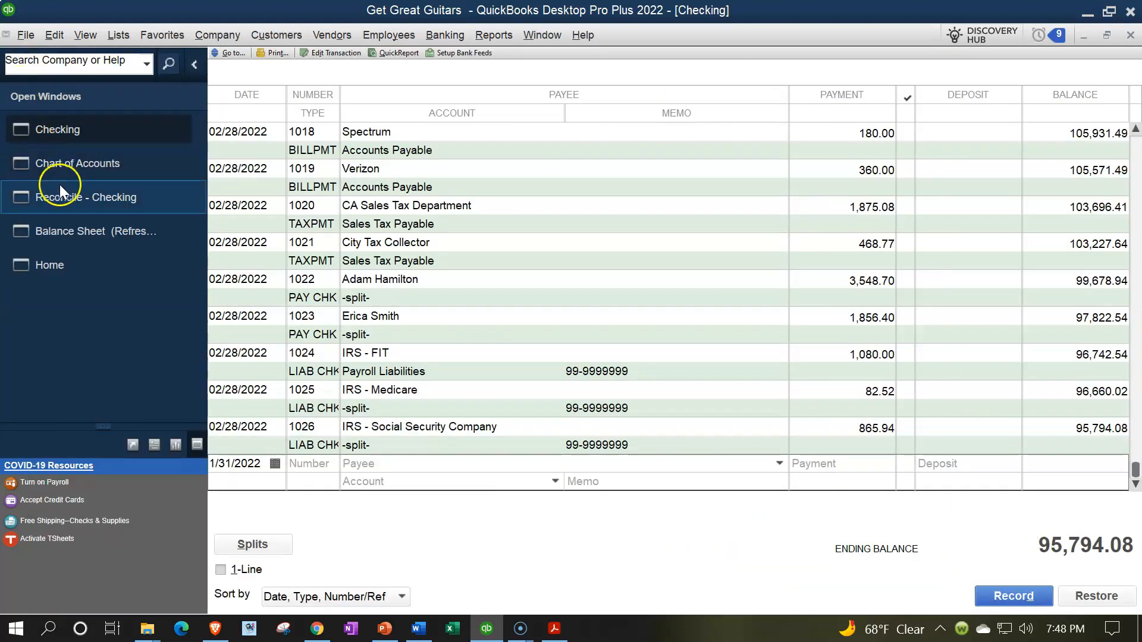
{"action": "left_click", "coordinate": [83, 210]}
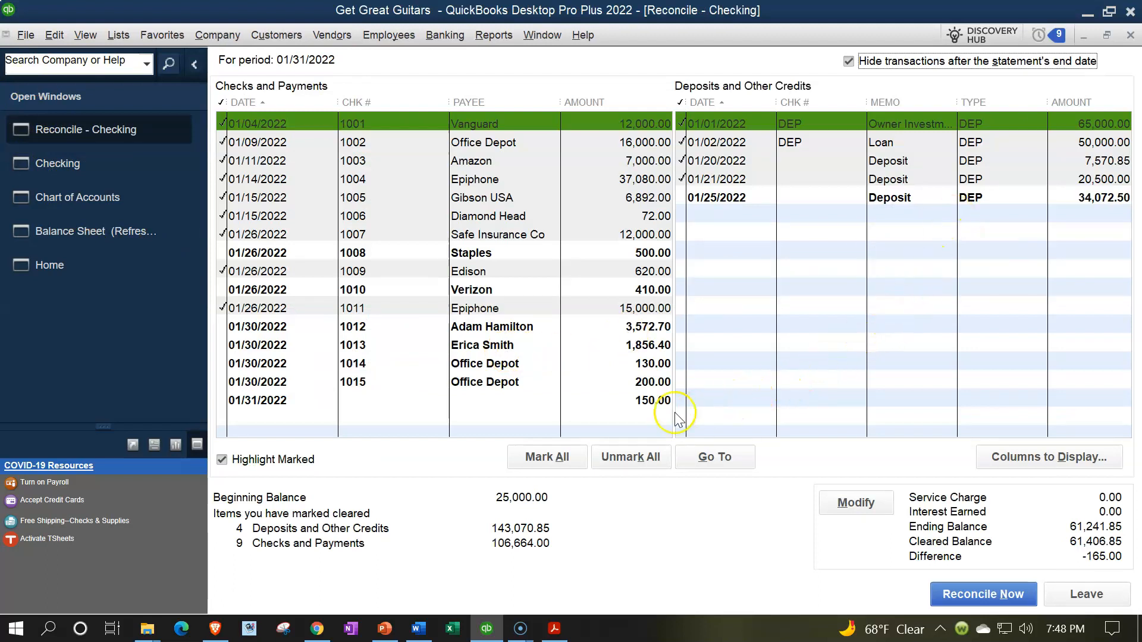
{"action": "left_click", "coordinate": [608, 400]}
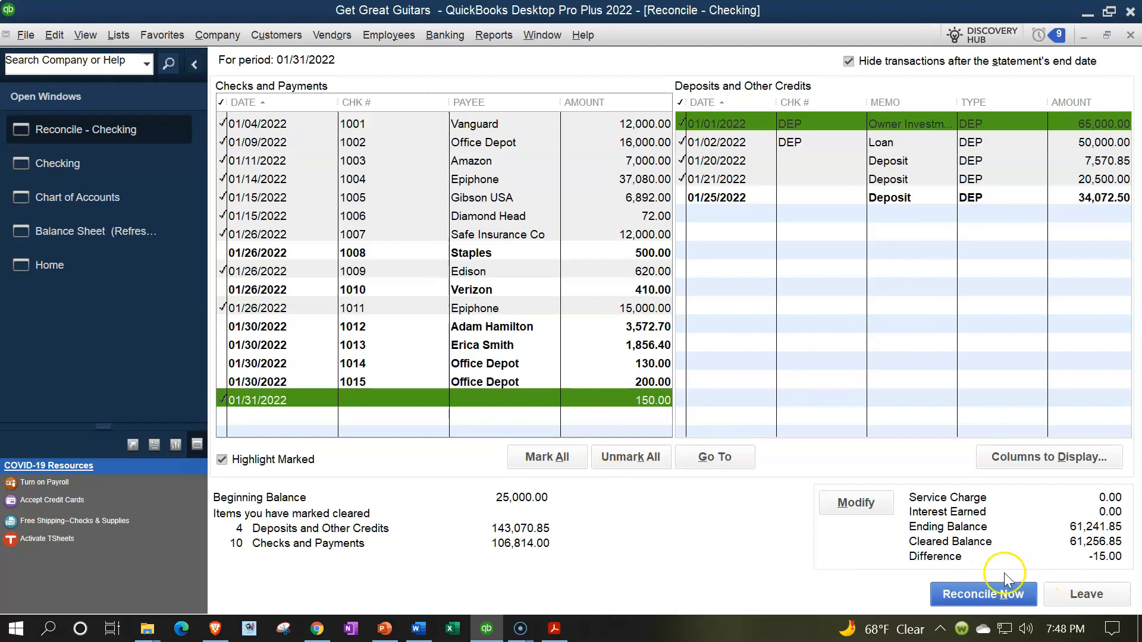
- Switch to the bank statement PDF in Acrobat Reader and highlight the 150.00 withdrawal amount
{"action": "left_click", "coordinate": [554, 628]}
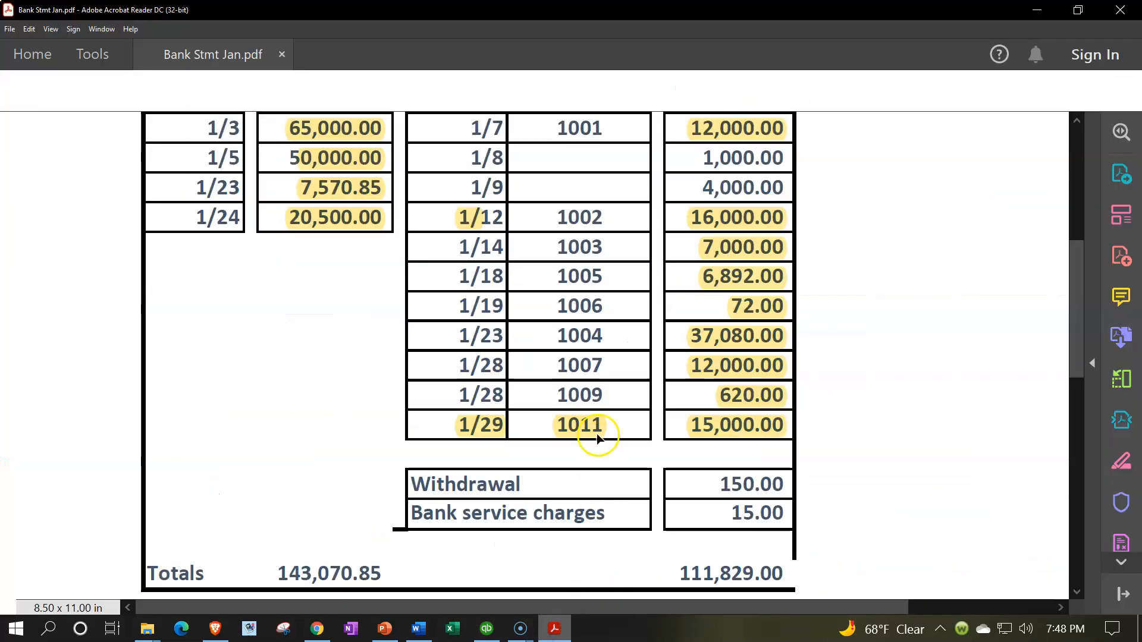
{"action": "left_click_drag", "start_coordinate": [718, 486], "coordinate": [783, 484]}
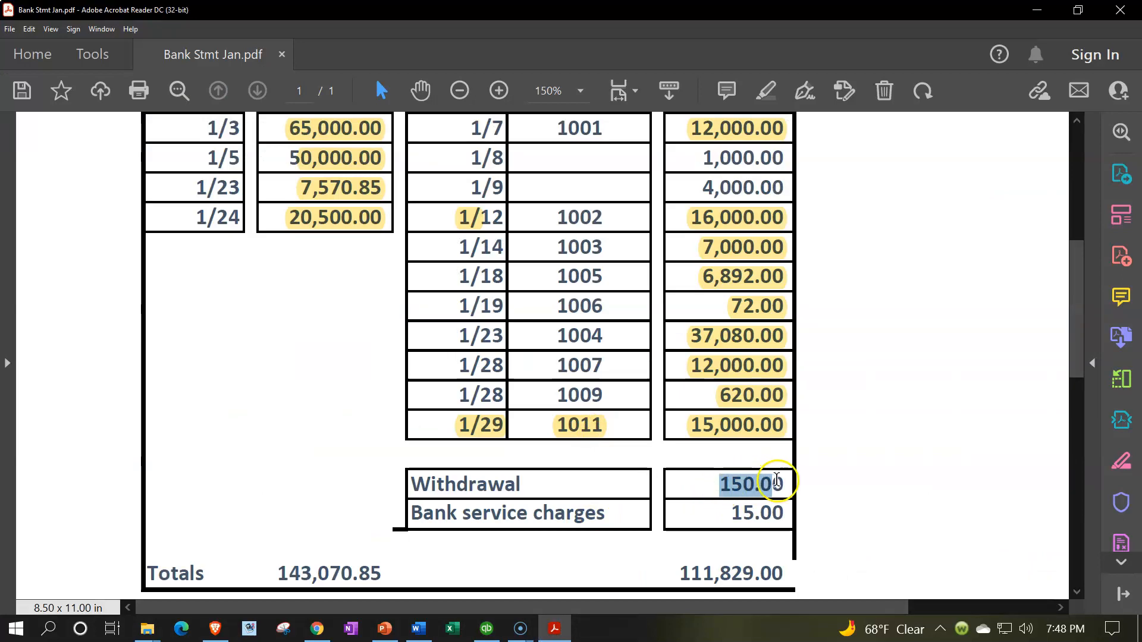
{"action": "left_click", "coordinate": [800, 454]}
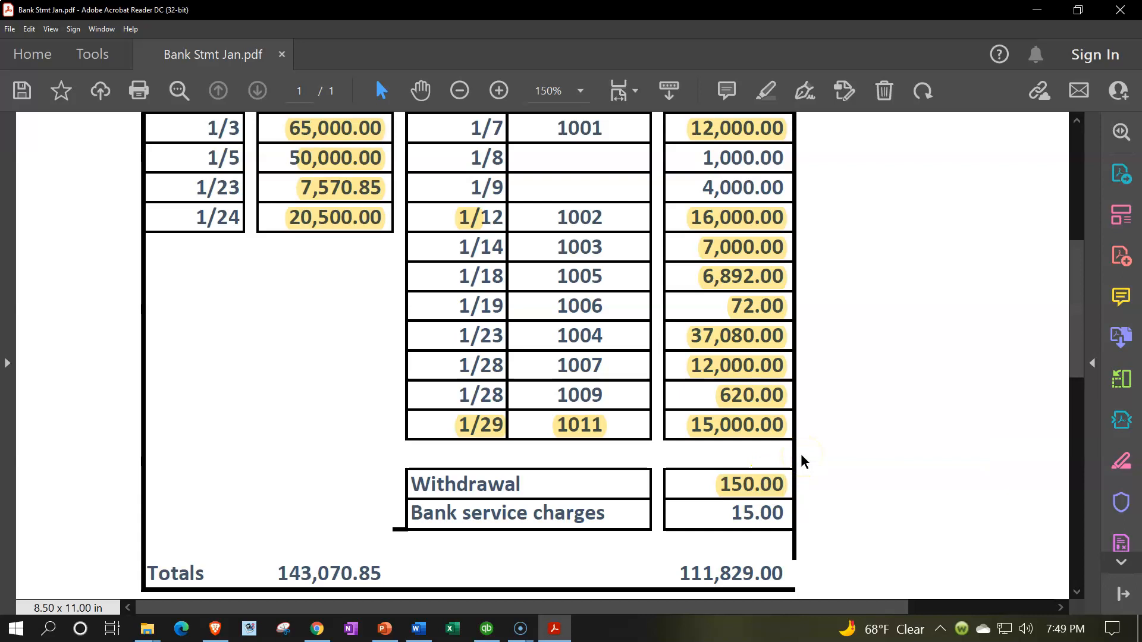
- Switch to QuickBooks and enter a 15.00 payment dated 01/31/2022 in the Checking register, leaving the payee blank
{"action": "left_click", "coordinate": [487, 626]}
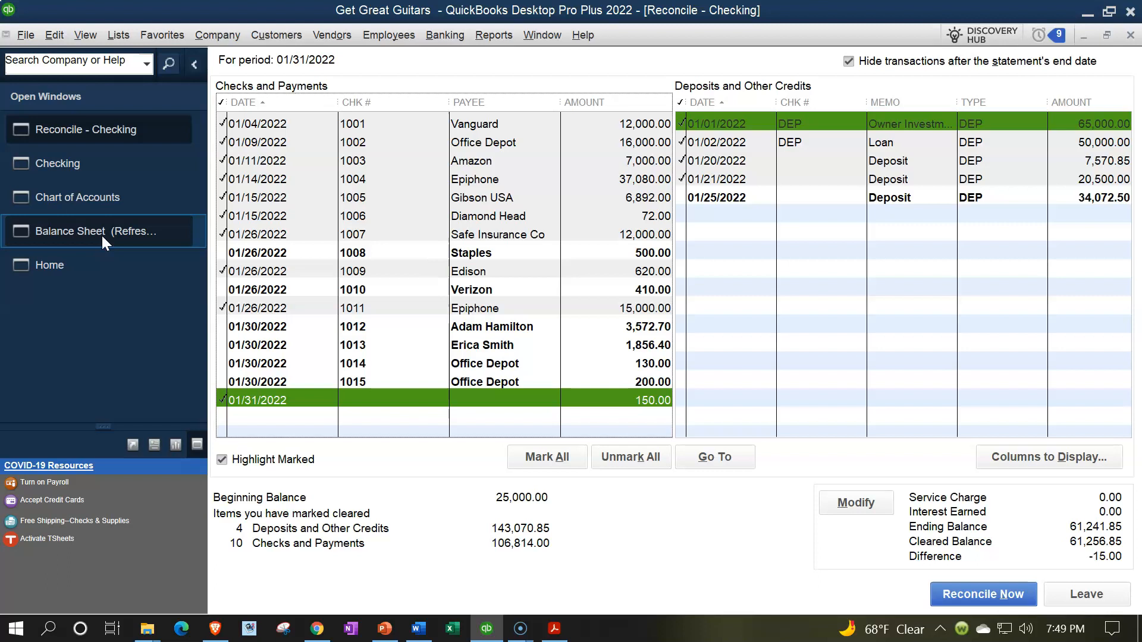
{"action": "left_click", "coordinate": [76, 157]}
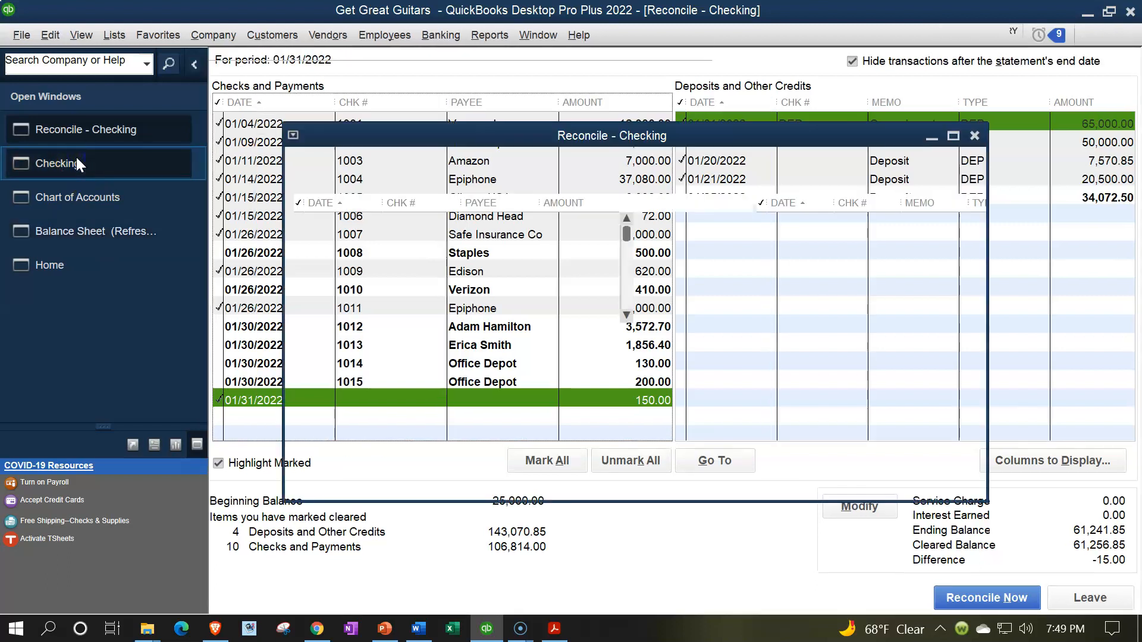
{"action": "left_click", "coordinate": [193, 66]}
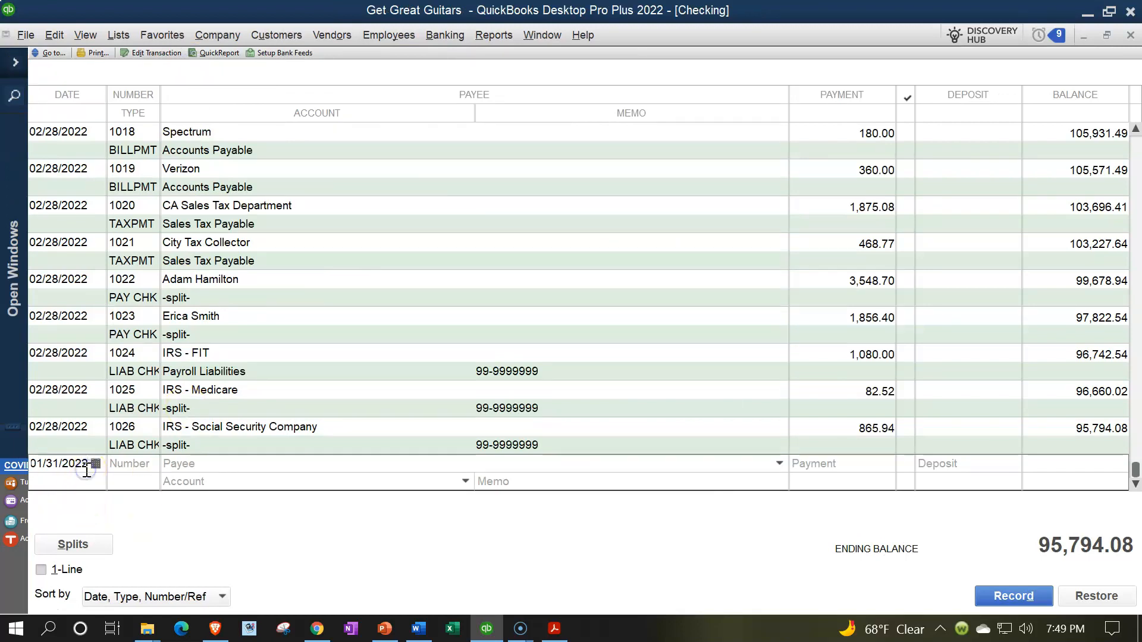
{"action": "key", "text": "Tab"}
{"action": "key", "text": "Tab"}
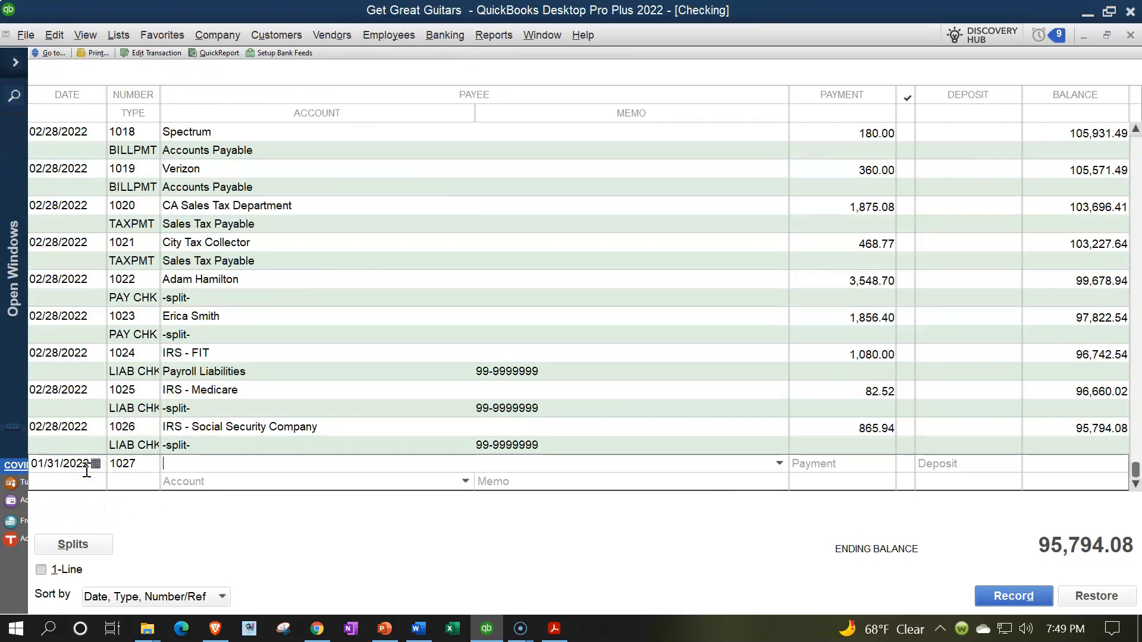
- Assign the 15.00 payment to the Bank Service Charges expense account and record the register entry
{"action": "key", "text": "Tab"}
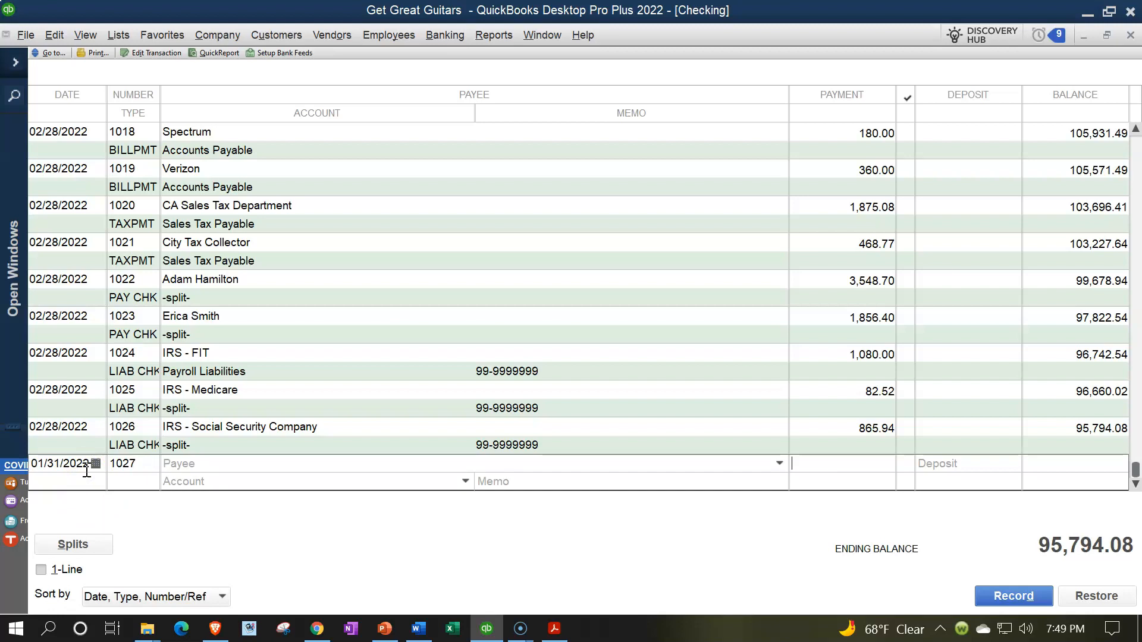
{"action": "type", "text": "15.00"}
{"action": "key", "text": "Tab"}
{"action": "type", "text": "Ba"}
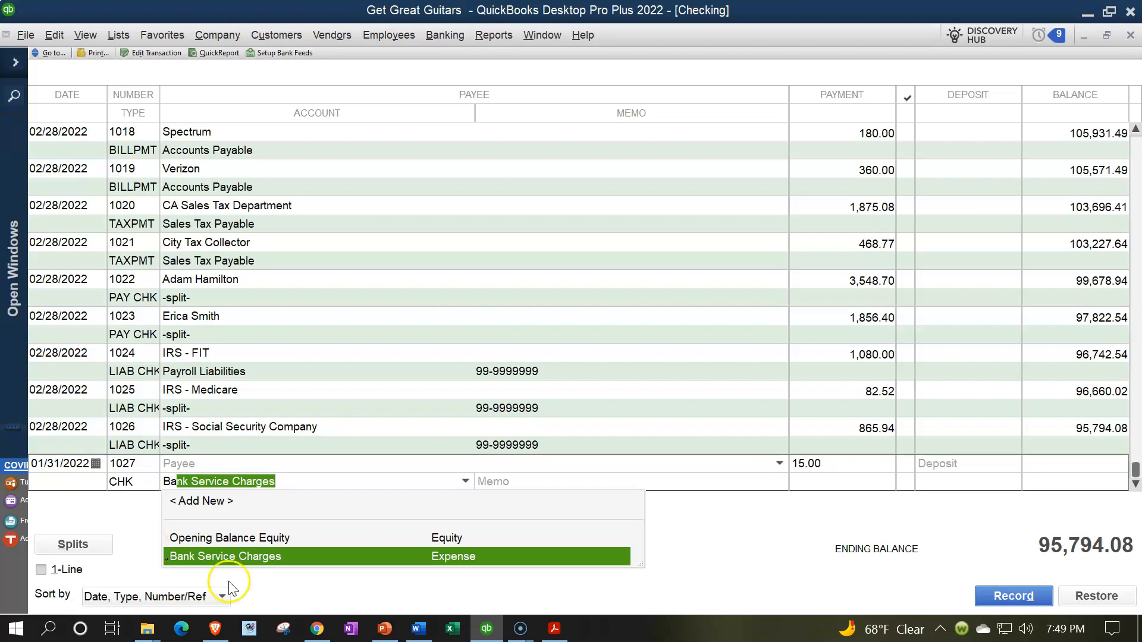
{"action": "left_click", "coordinate": [258, 556]}
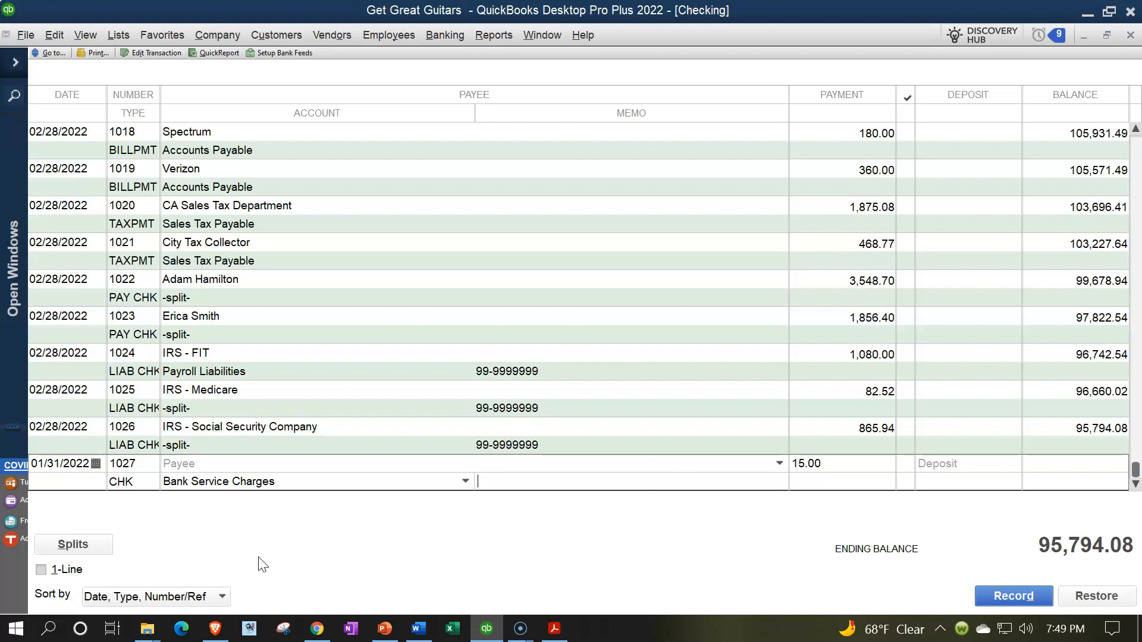
{"action": "key", "text": "Return"}
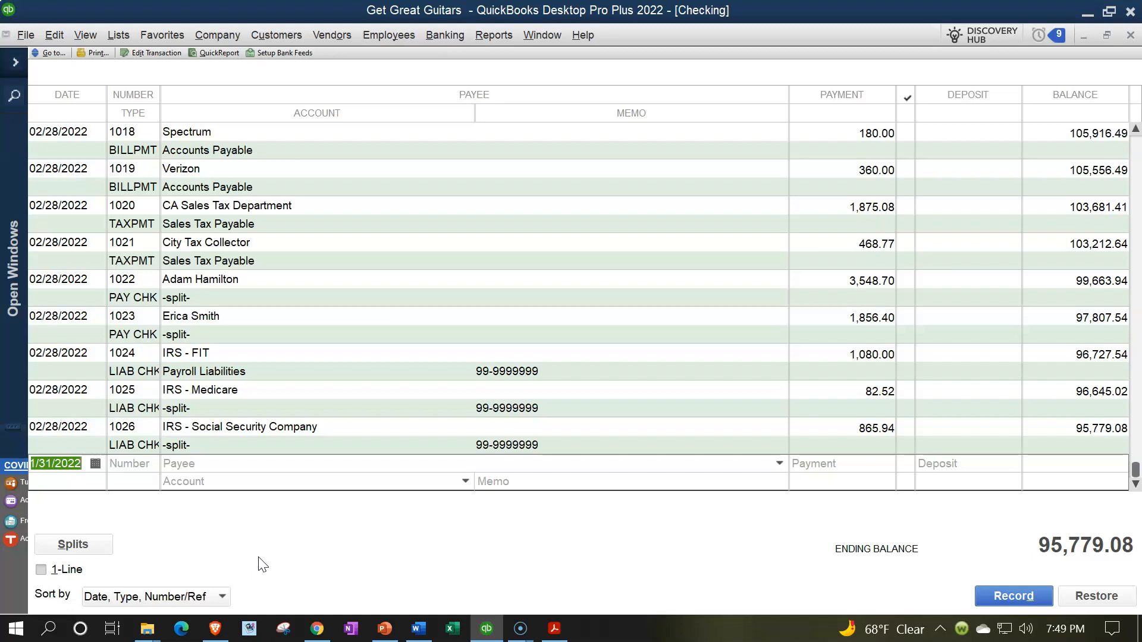
- Return to the Checking reconciliation and mark the 01/31/2022 payment of 15.00 as cleared
{"action": "left_click", "coordinate": [30, 71]}
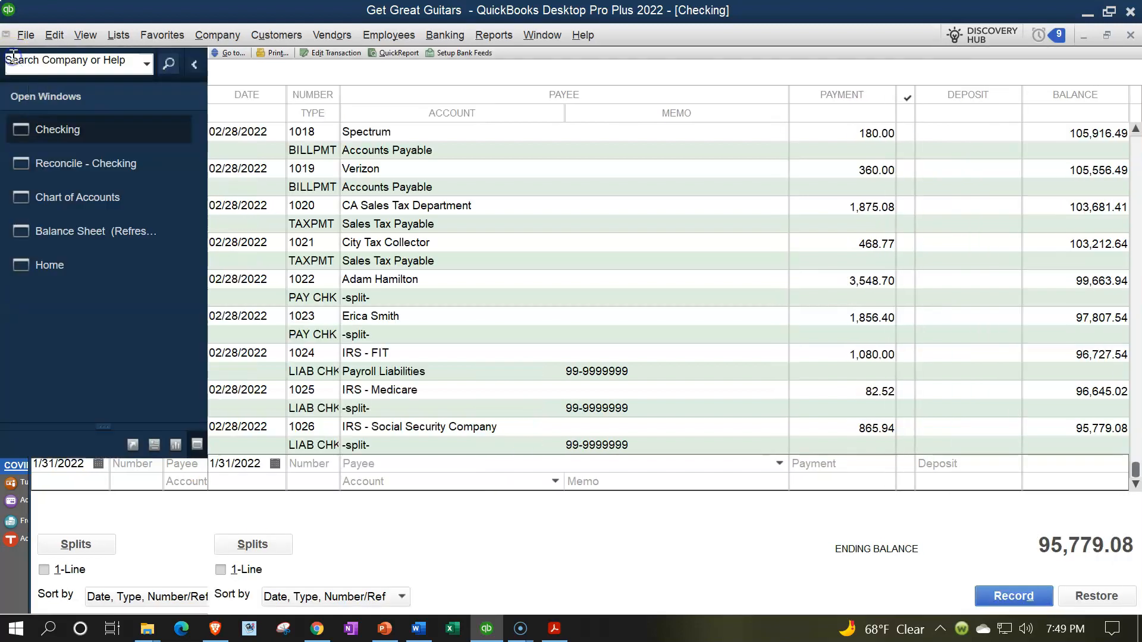
{"action": "left_click", "coordinate": [96, 163]}
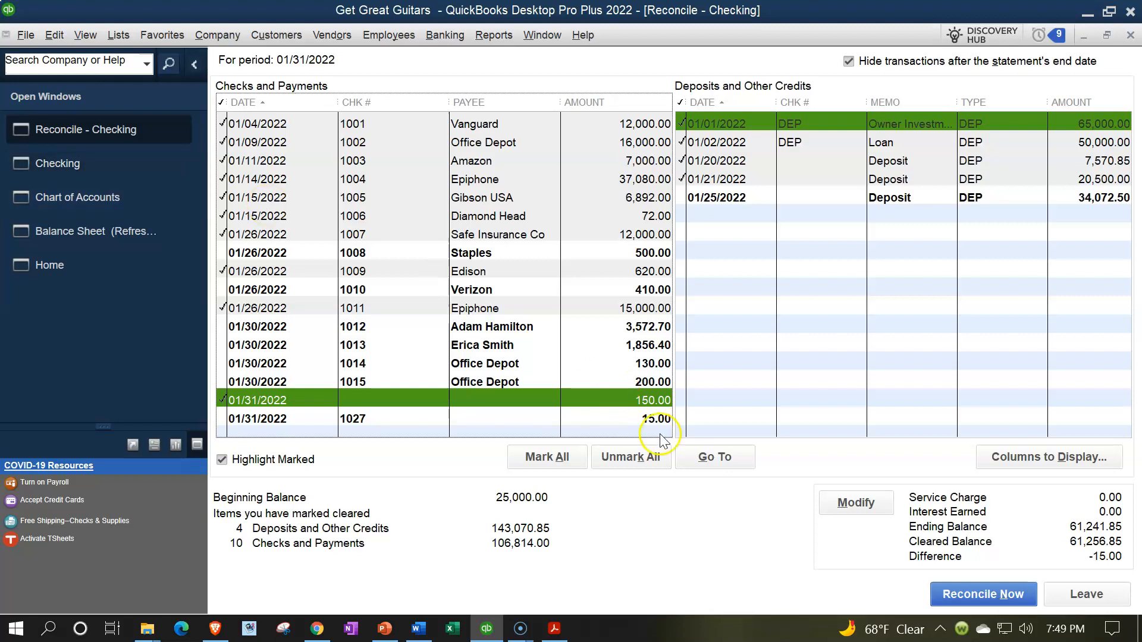
{"action": "left_click", "coordinate": [654, 420]}
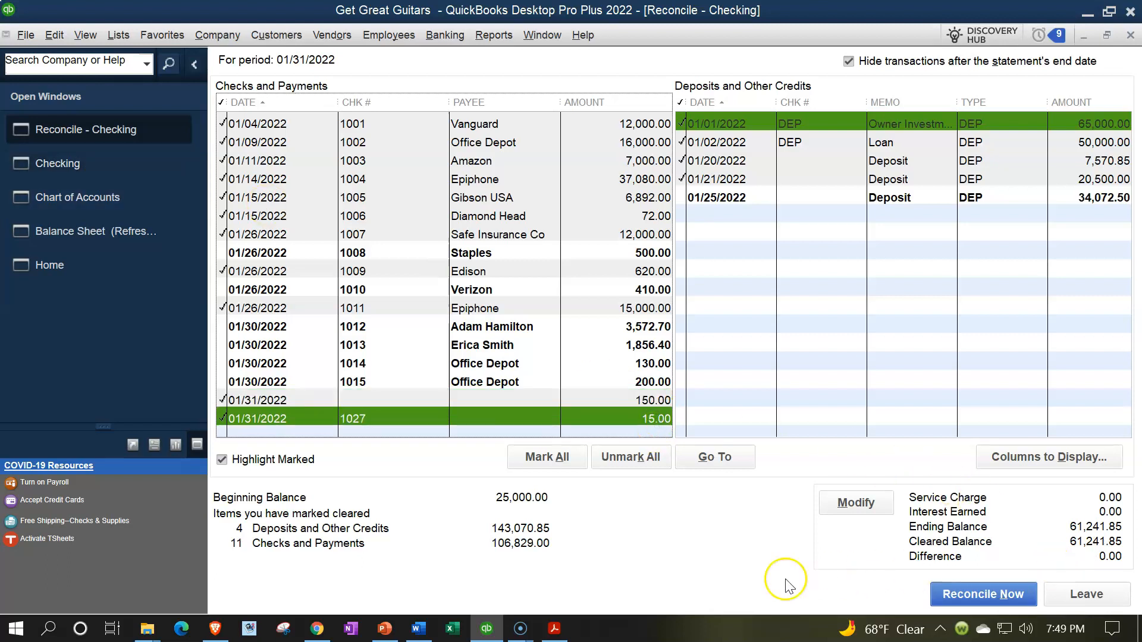
- Switch to the bank statement PDF in Acrobat Reader and highlight the 15.00 bank service charges amount
{"action": "left_click", "coordinate": [559, 630]}
{"action": "left_click_drag", "start_coordinate": [728, 509], "coordinate": [785, 509]}
{"action": "left_click", "coordinate": [800, 486]}
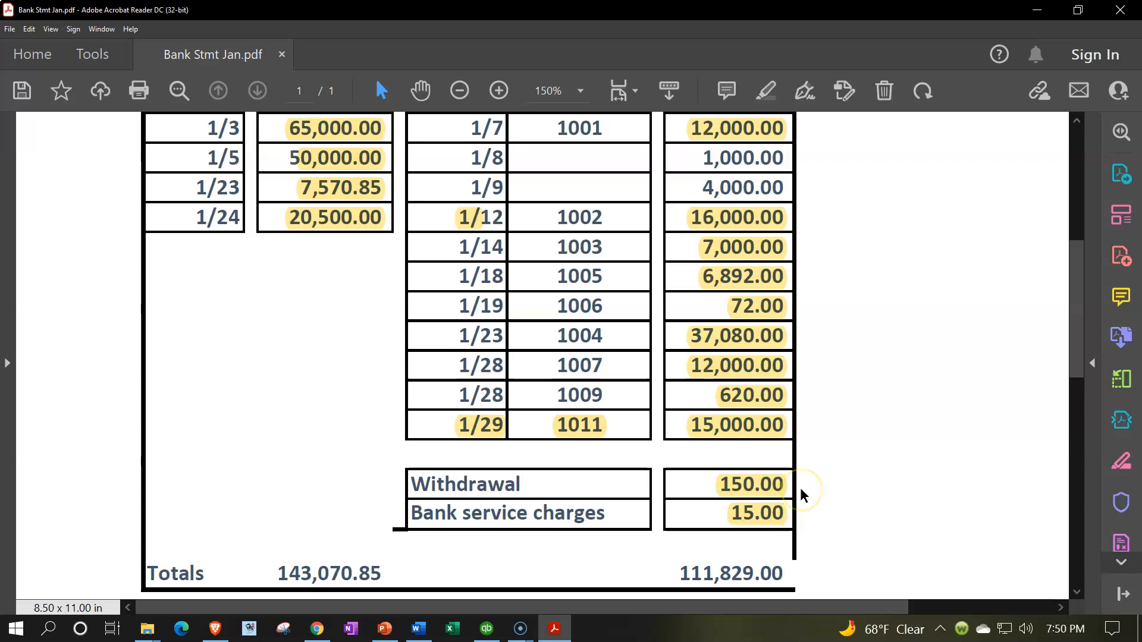
- Compare the statement's unhighlighted withdrawals and balance summary with the beginning balance and cleared totals in the QuickBooks reconciliation
{"action": "scroll", "coordinate": [800, 491], "scroll_direction": "up", "scroll_amount": 3}
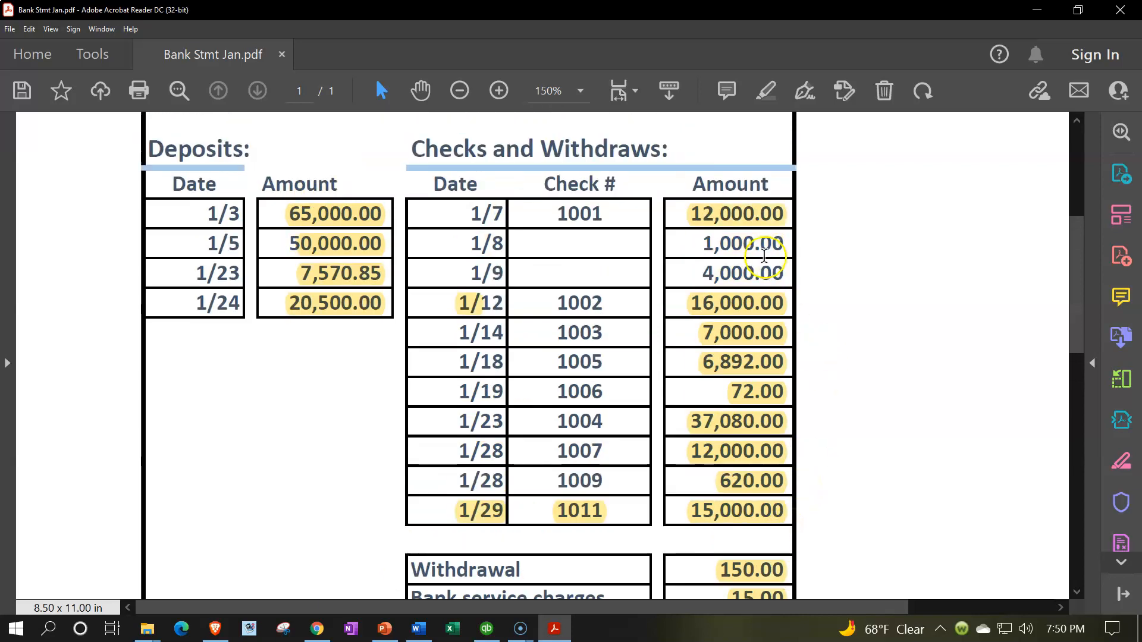
{"action": "scroll", "coordinate": [756, 295], "scroll_direction": "up", "scroll_amount": 3}
{"action": "scroll", "coordinate": [753, 297], "scroll_direction": "up", "scroll_amount": 3}
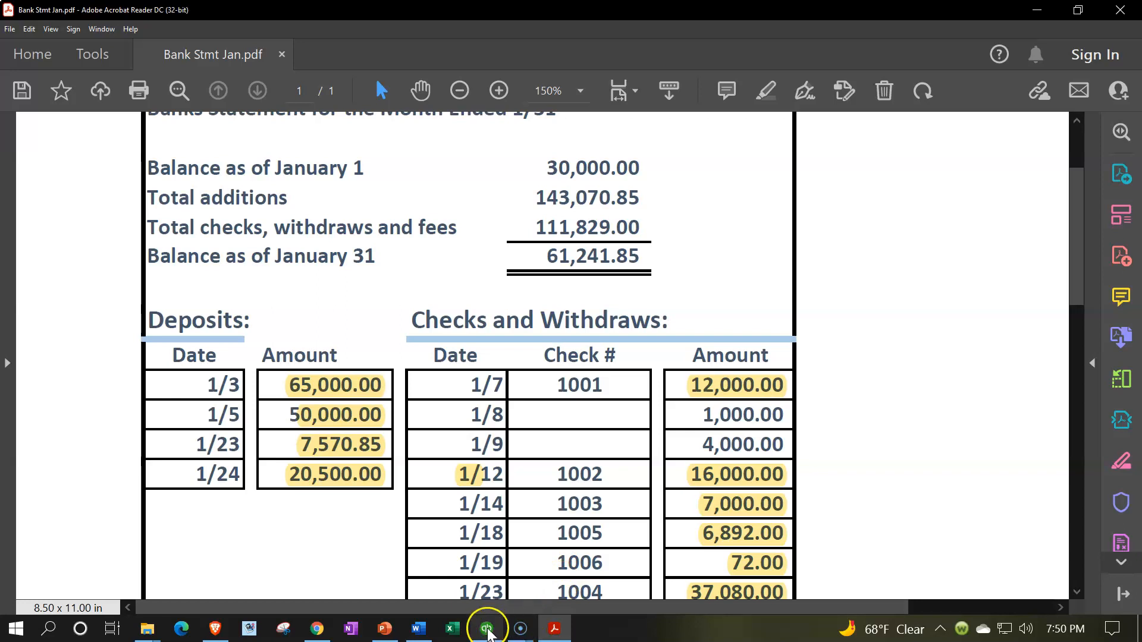
{"action": "left_click", "coordinate": [487, 629]}
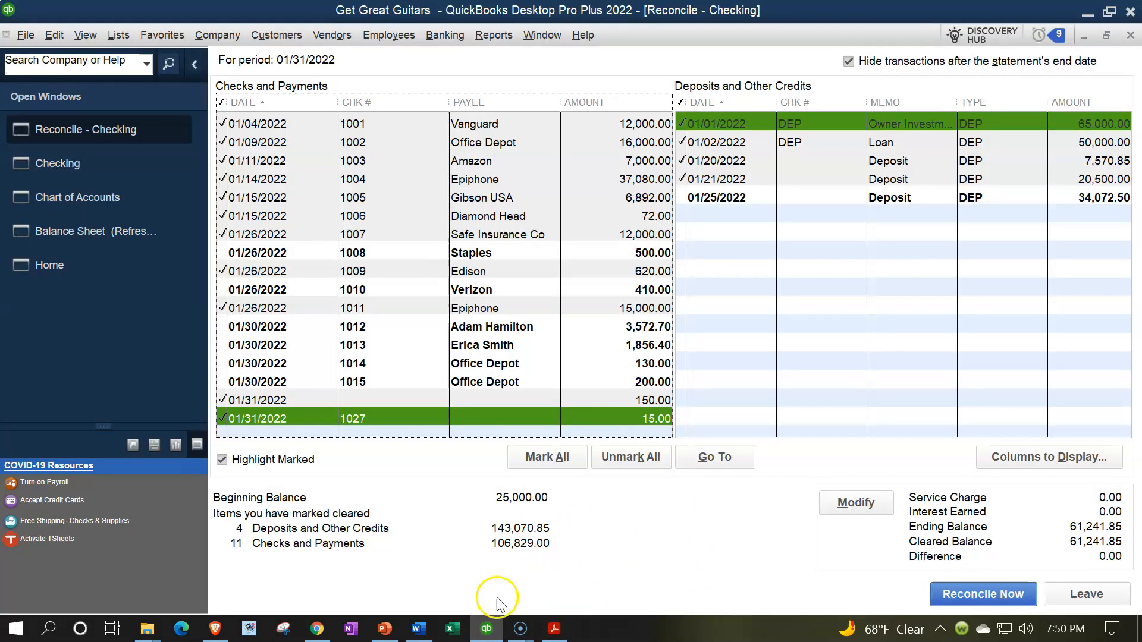
{"action": "left_click", "coordinate": [554, 628]}
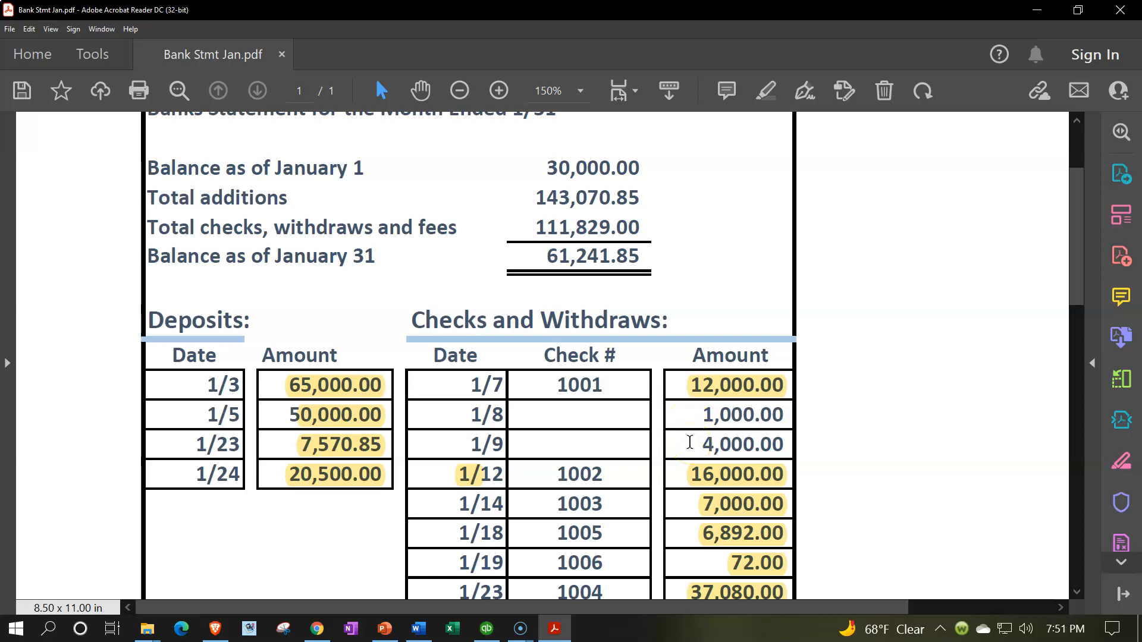
{"action": "left_click", "coordinate": [691, 280]}
{"action": "left_click", "coordinate": [486, 629]}
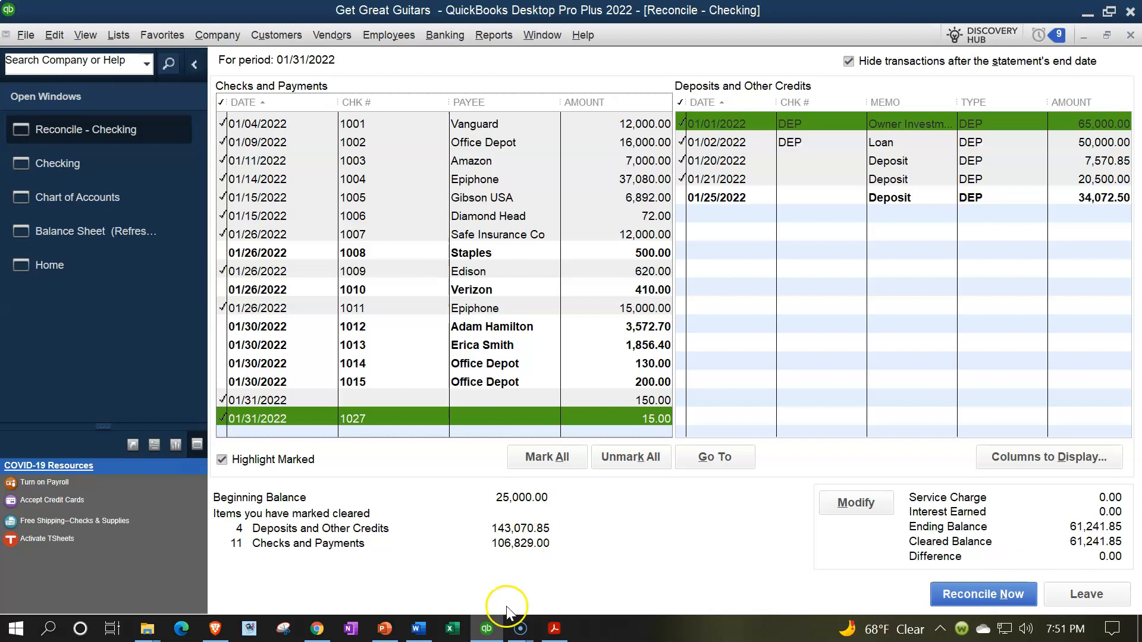
{"action": "left_click", "coordinate": [554, 629]}
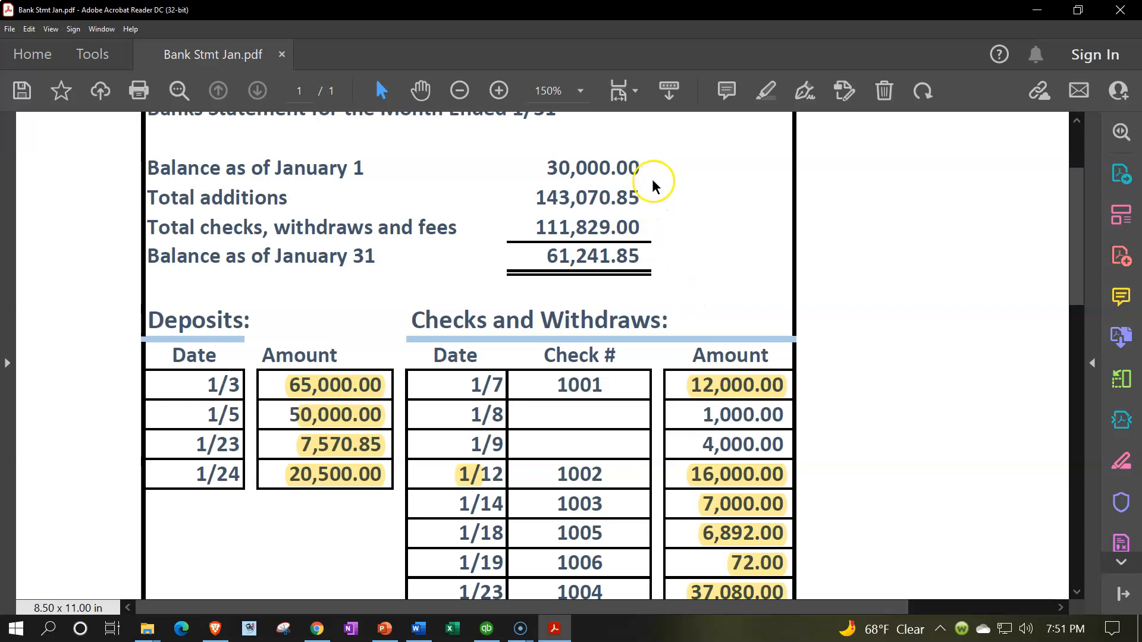
- Switch back to QuickBooks and leave the Checking reconciliation without finalizing it
{"action": "left_click", "coordinate": [487, 628]}
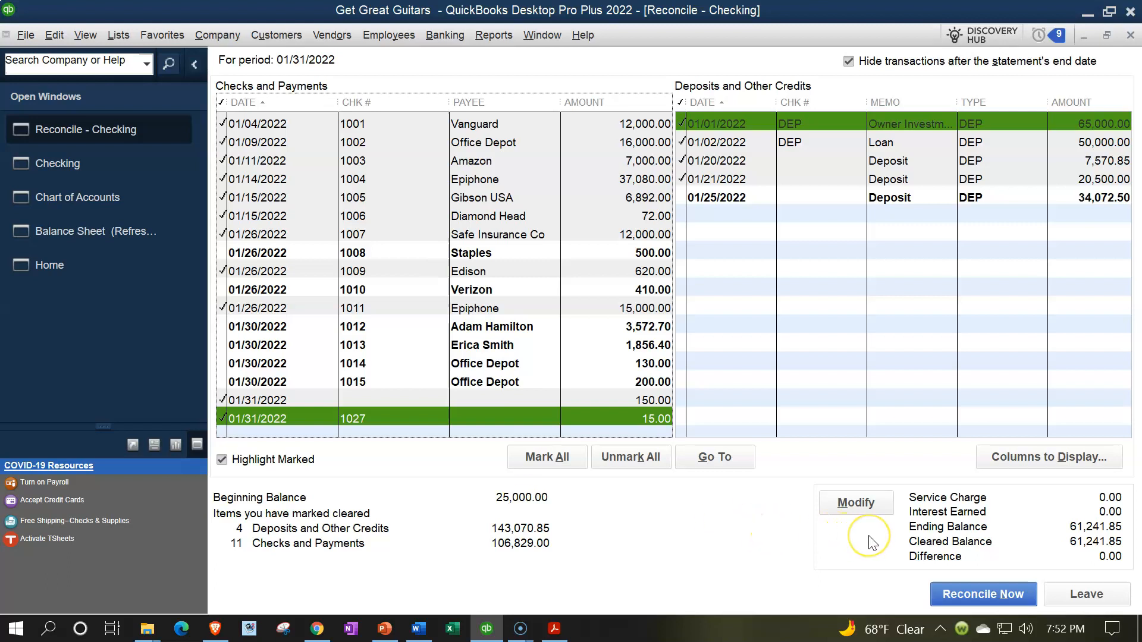
{"action": "left_click", "coordinate": [1078, 595]}
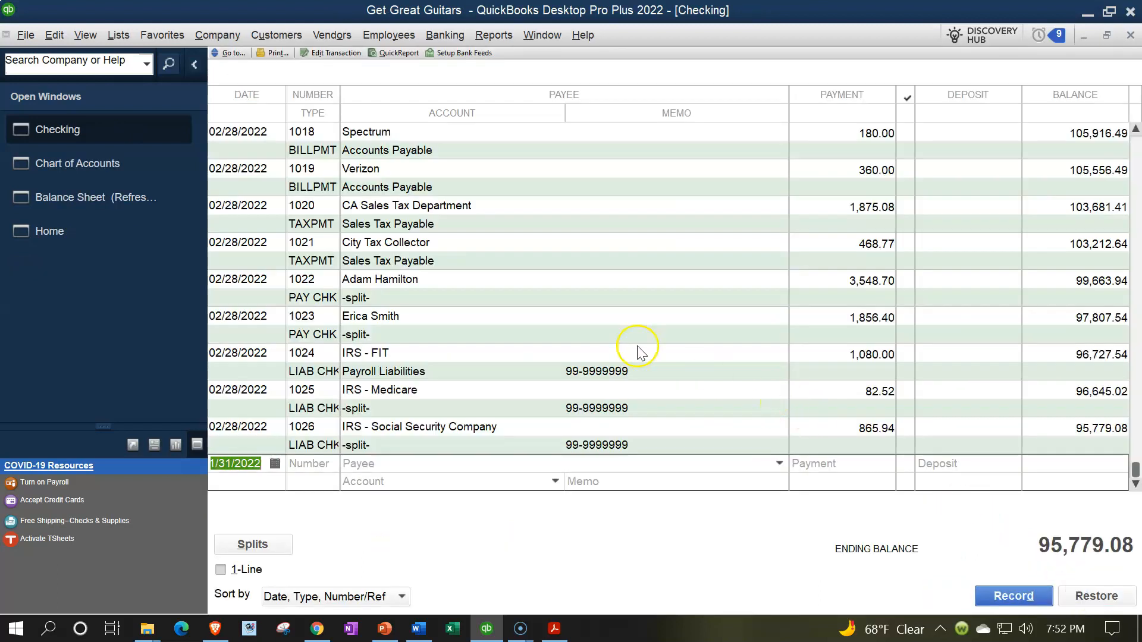